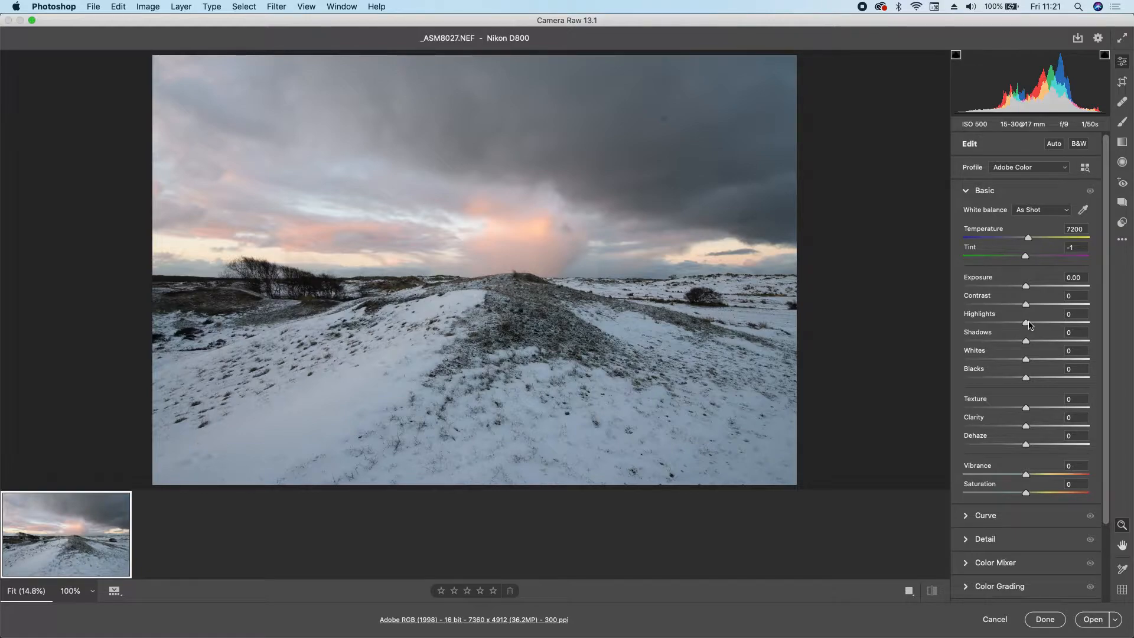
# - Raise the photo's overall Highlights to +100 and Whites to +19
pyautogui.moveTo(1027, 324); pyautogui.dragTo(1103, 329)
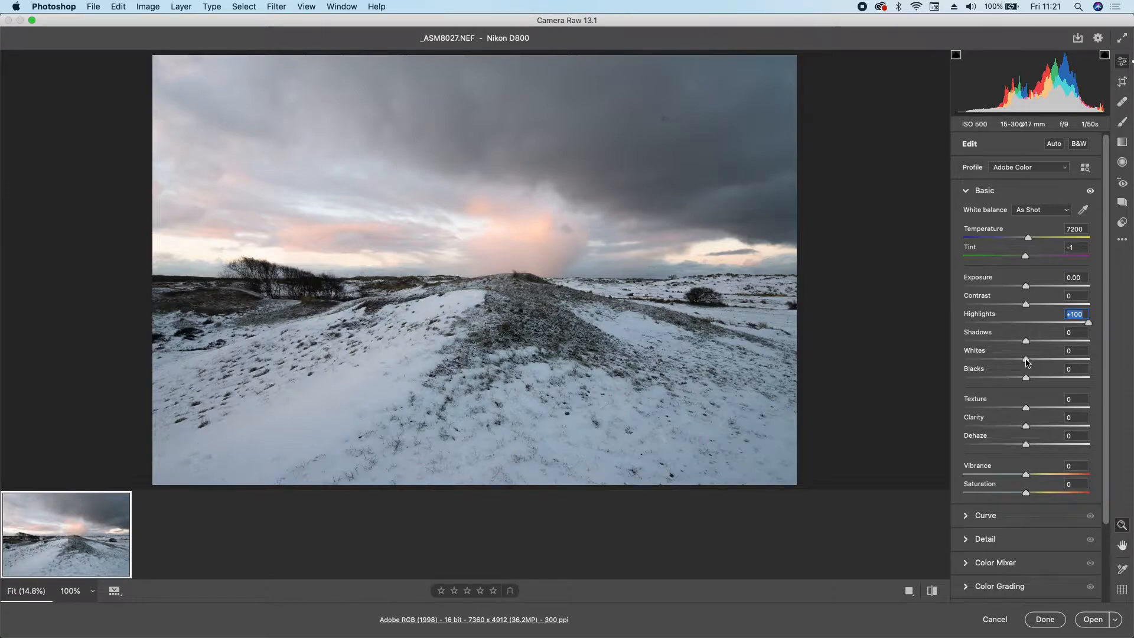
pyautogui.moveTo(1026, 360)
pyautogui.mouseDown()
pyautogui.moveTo(1047, 357)
pyautogui.moveTo(1039, 357)
pyautogui.mouseUp()
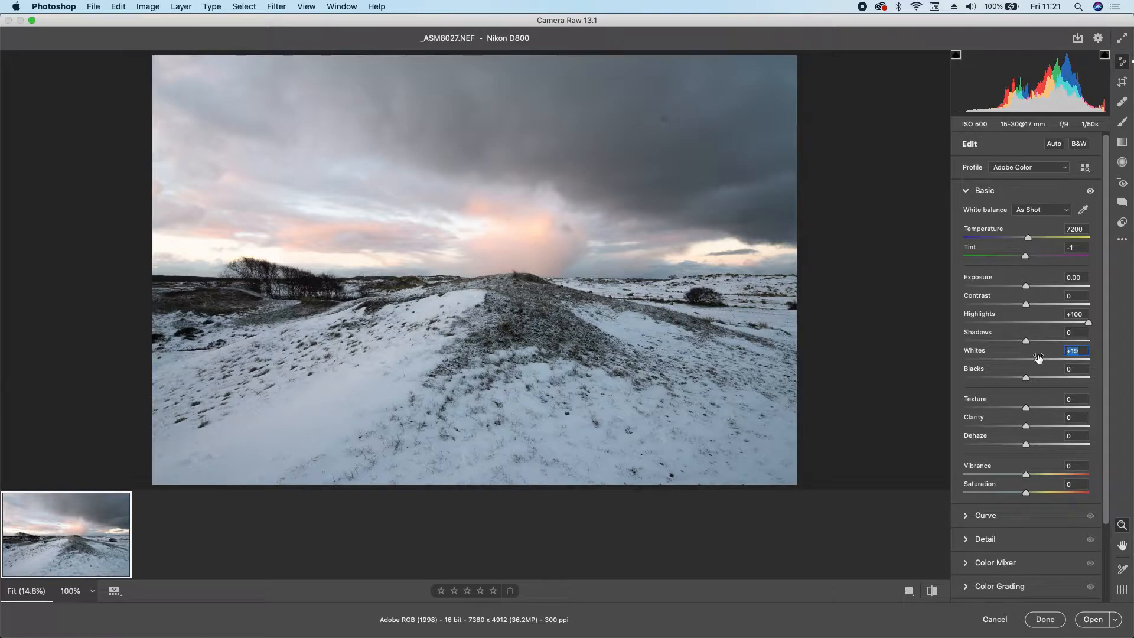
# - Draw a graduated filter from the top edge of the sky down to just below the horizon with Exposure -0.75
pyautogui.click(1123, 143)
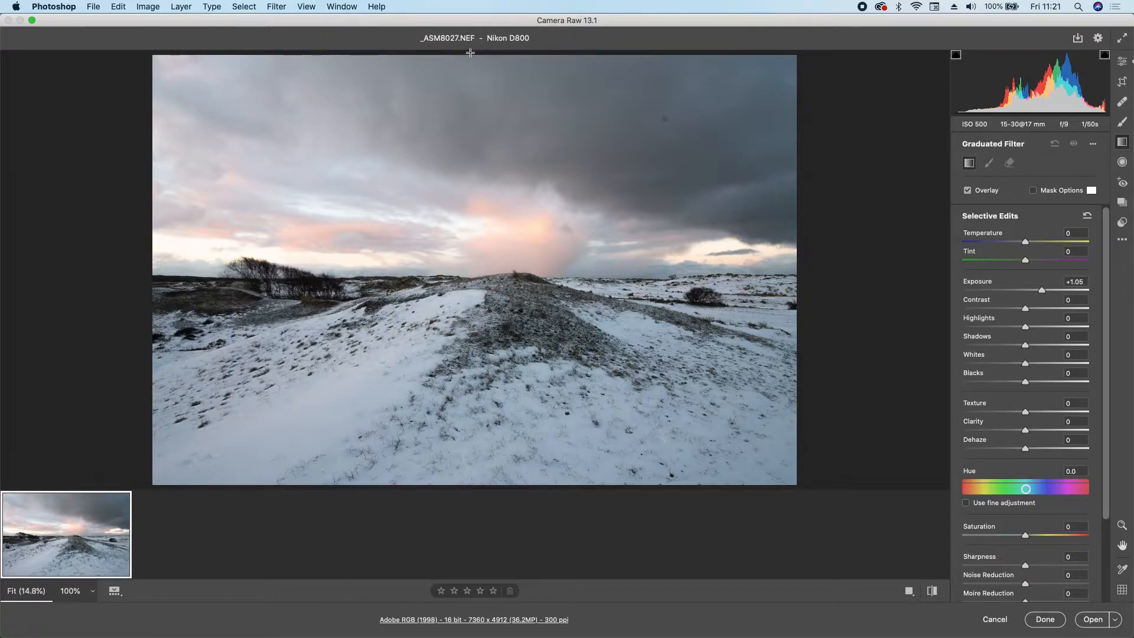
pyautogui.moveTo(470, 54); pyautogui.dragTo(466, 340)
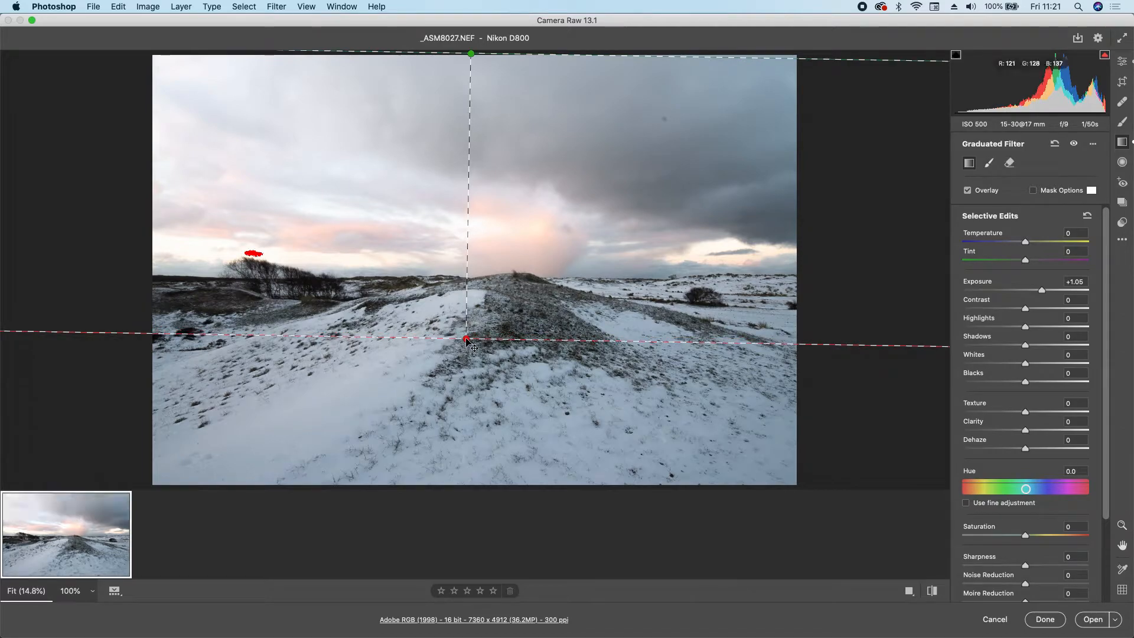
pyautogui.moveTo(1041, 292); pyautogui.dragTo(1015, 295)
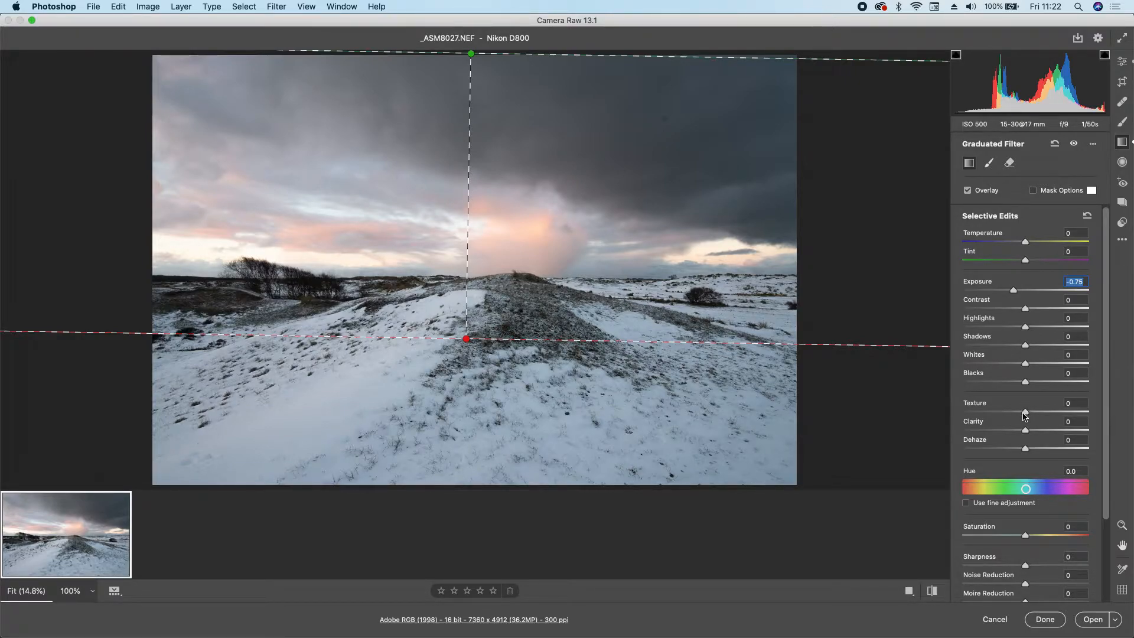
# - Set the graduated filter's Texture to +2, Clarity to +3 and Saturation to +36
pyautogui.moveTo(1026, 413)
pyautogui.mouseDown()
pyautogui.moveTo(1108, 415)
pyautogui.moveTo(1027, 432)
pyautogui.mouseUp()
pyautogui.scroll(-5, 1031, 362)
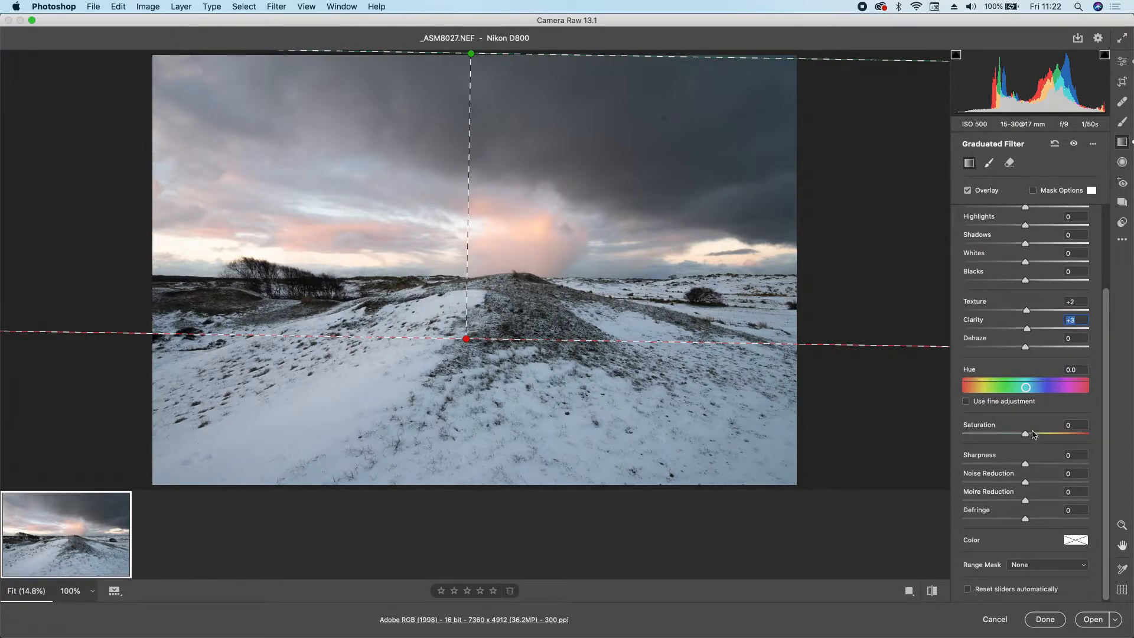
pyautogui.moveTo(1025, 436)
pyautogui.mouseDown()
pyautogui.moveTo(1070, 426)
pyautogui.moveTo(1035, 435)
pyautogui.mouseUp()
pyautogui.moveTo(1038, 436)
pyautogui.mouseDown()
pyautogui.moveTo(1027, 435)
pyautogui.moveTo(1067, 432)
pyautogui.moveTo(1048, 433)
pyautogui.mouseUp()
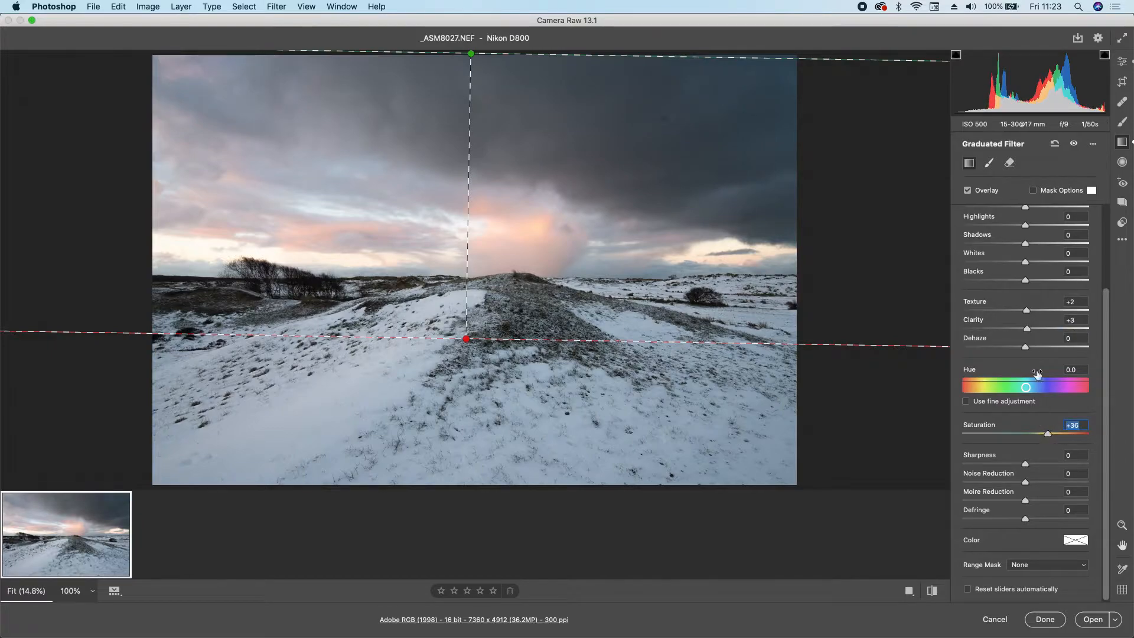
# - Erase the graduated filter's effect from the dark clouds in the photo's upper-right corner
pyautogui.click(1010, 163)
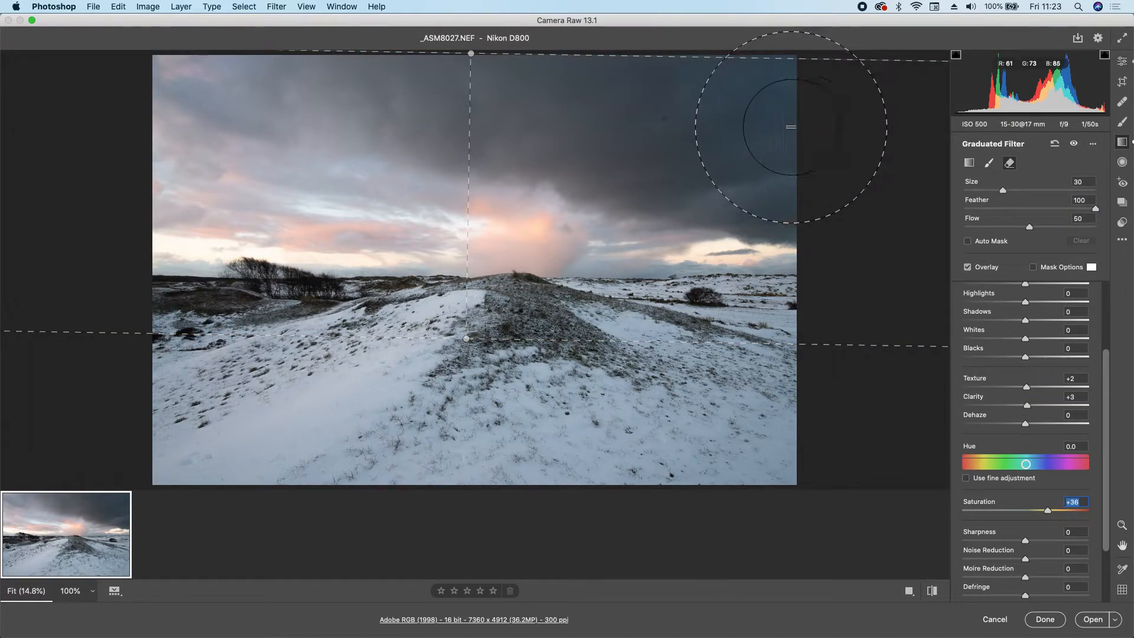
pyautogui.moveTo(790, 124)
pyautogui.mouseDown()
pyautogui.moveTo(670, 72)
pyautogui.moveTo(467, 18)
pyautogui.moveTo(737, 5)
pyautogui.moveTo(816, 37)
pyautogui.moveTo(843, 74)
pyautogui.moveTo(704, 58)
pyautogui.mouseUp()
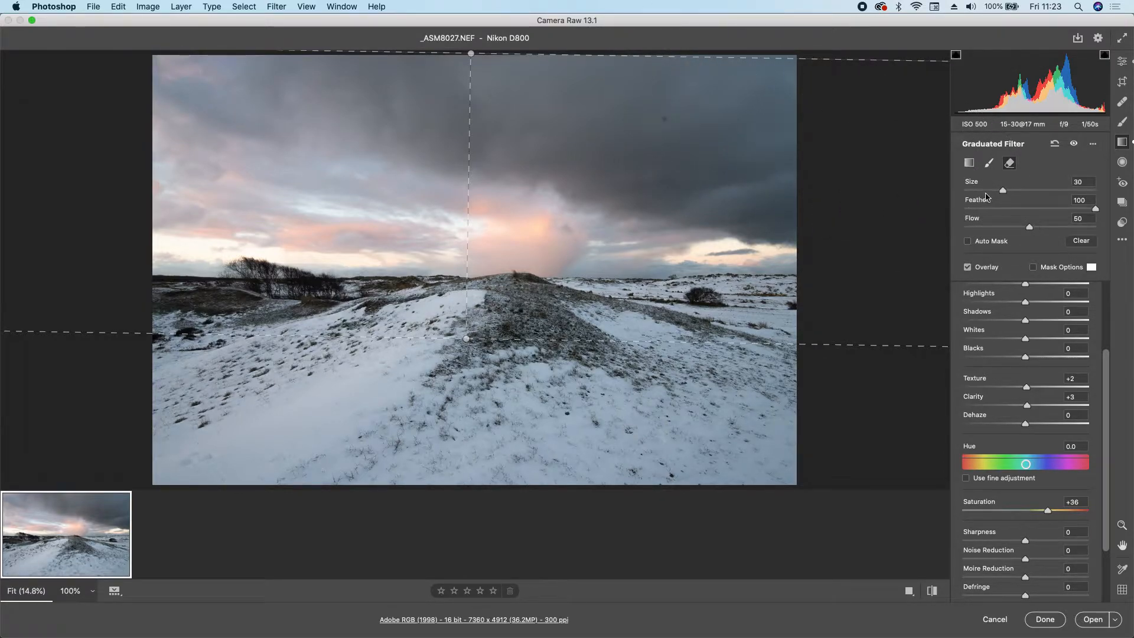
pyautogui.click(969, 164)
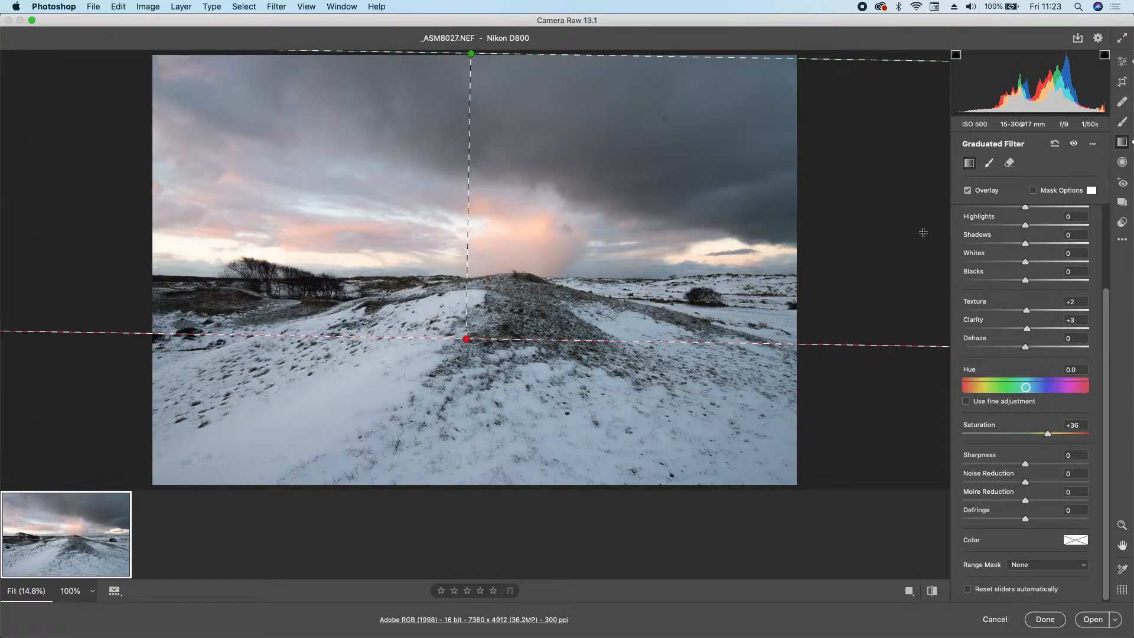
# - Brush the graduated filter's effect back over the upper-right dark clouds and set its Saturation to +15
pyautogui.click(988, 166)
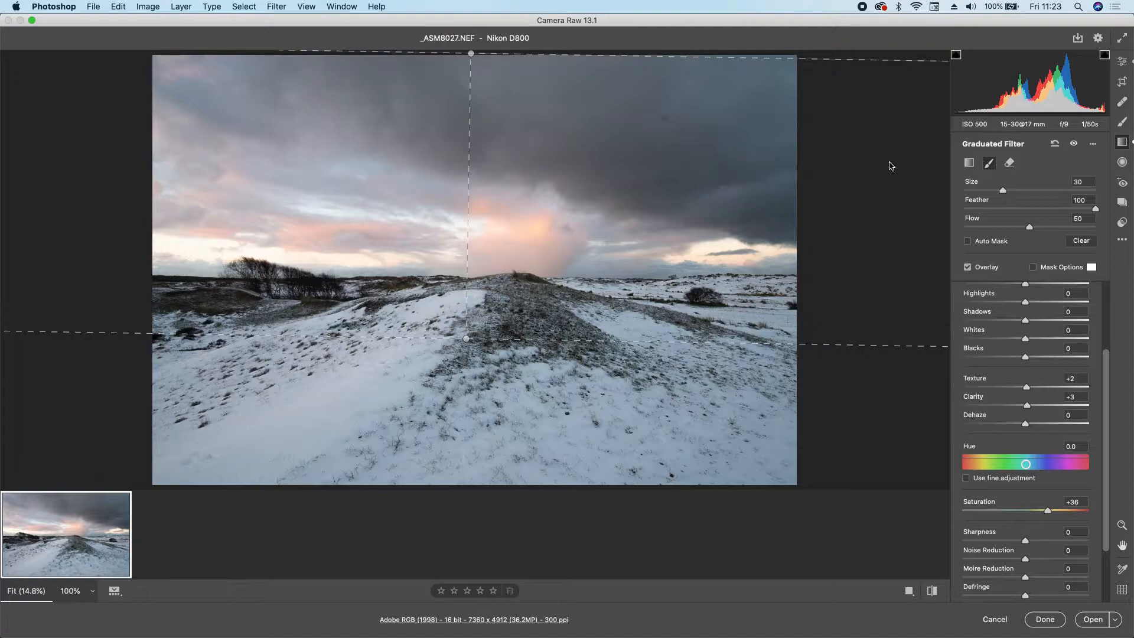
pyautogui.moveTo(780, 130)
pyautogui.mouseDown()
pyautogui.moveTo(656, 105)
pyautogui.moveTo(645, 91)
pyautogui.moveTo(469, 86)
pyautogui.moveTo(453, 74)
pyautogui.moveTo(520, 62)
pyautogui.moveTo(776, 120)
pyautogui.moveTo(805, 151)
pyautogui.moveTo(771, 120)
pyautogui.moveTo(645, 107)
pyautogui.mouseUp()
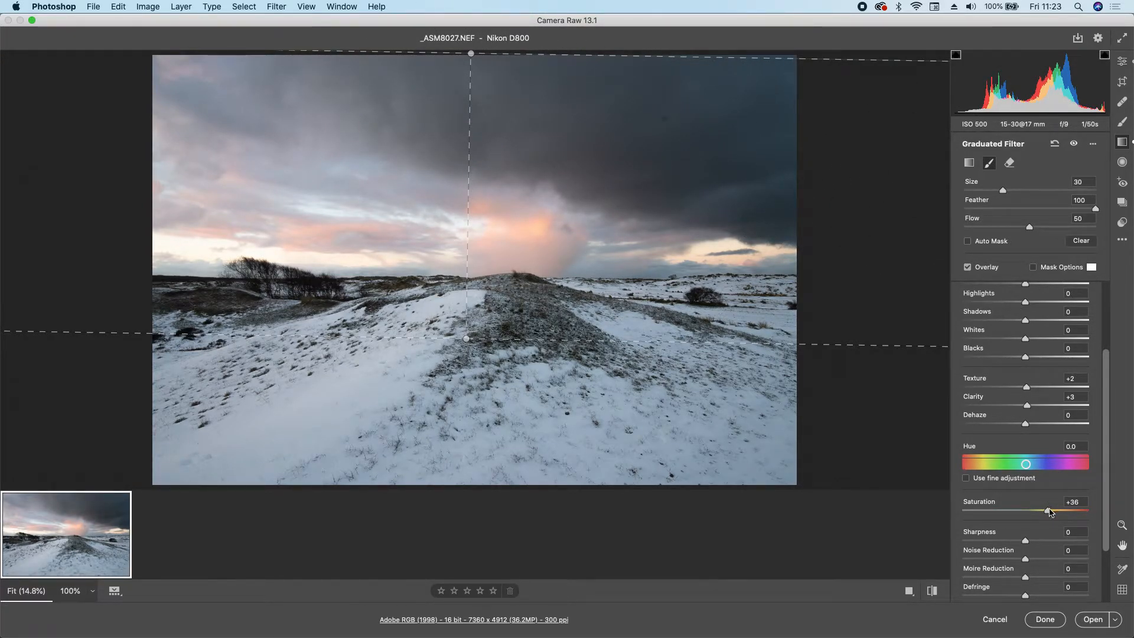
pyautogui.moveTo(1048, 513)
pyautogui.mouseDown()
pyautogui.moveTo(1027, 512)
pyautogui.moveTo(1065, 506)
pyautogui.moveTo(1002, 517)
pyautogui.moveTo(1035, 516)
pyautogui.mouseUp()
# - Paint a brush adjustment with Exposure +0.50 across the snowy foreground
pyautogui.click(1123, 121)
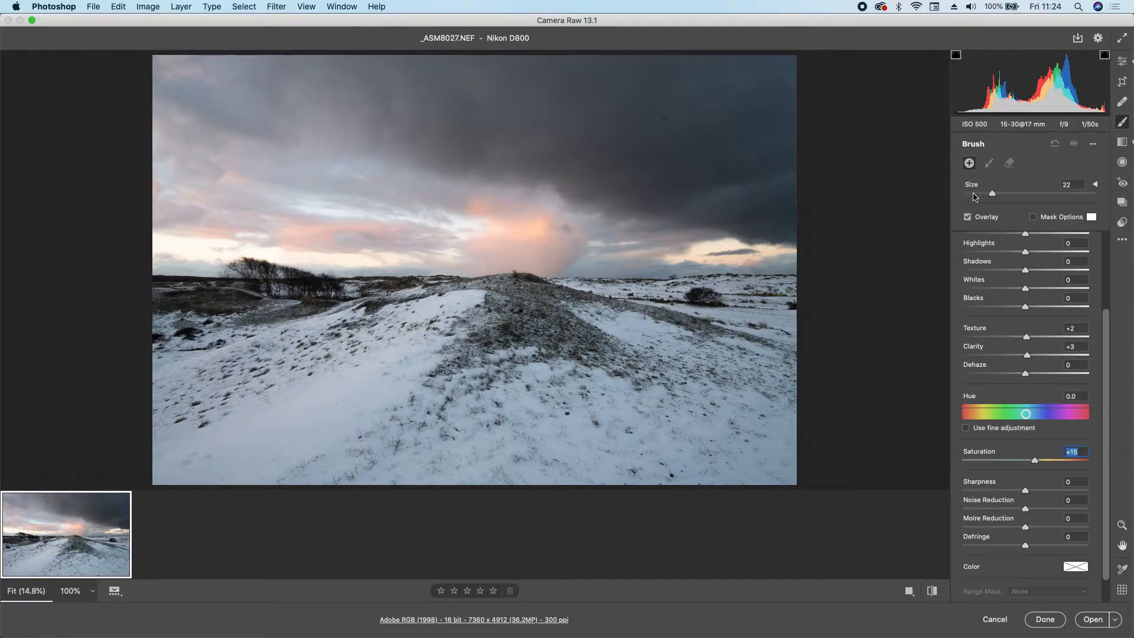
pyautogui.scroll(1, 1014, 287)
pyautogui.scroll(3, 1014, 287)
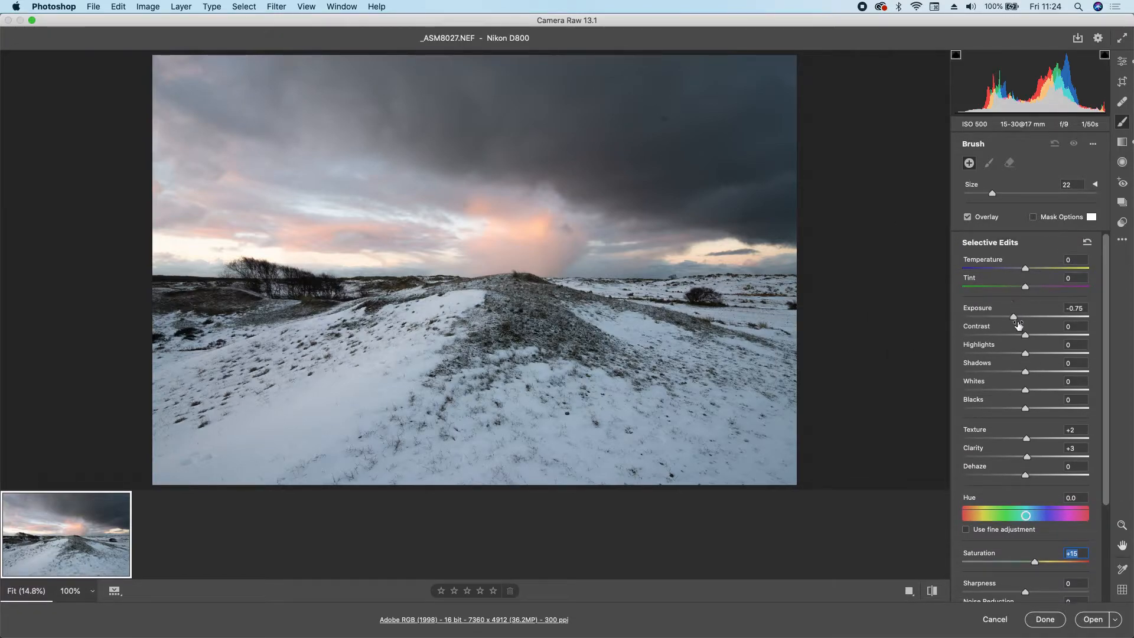
pyautogui.moveTo(1015, 319); pyautogui.dragTo(1035, 320)
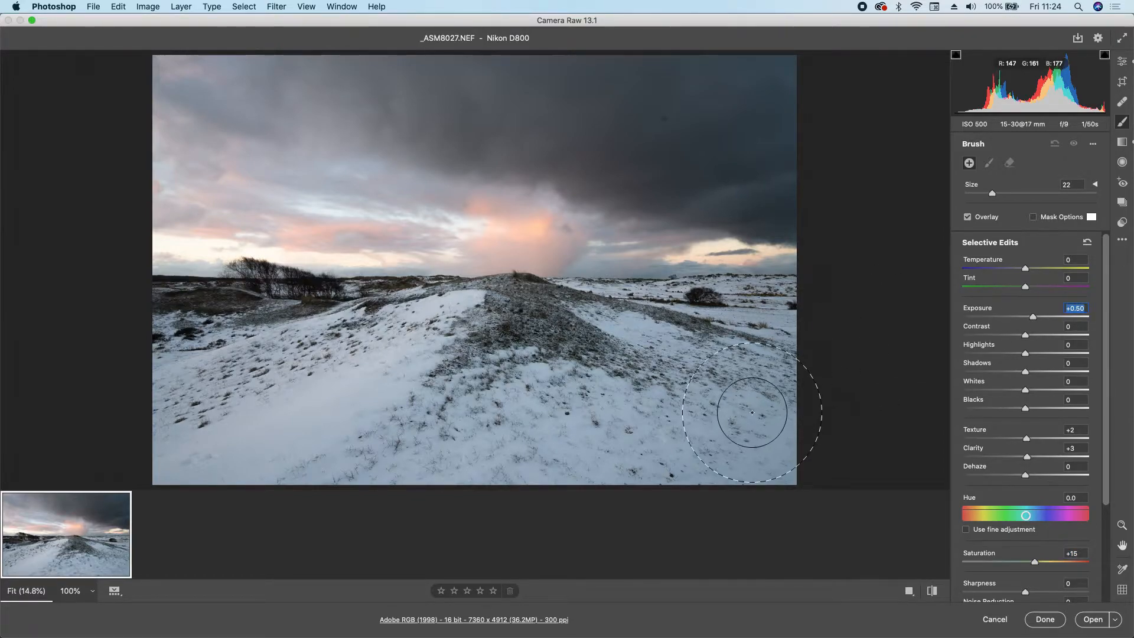
pyautogui.moveTo(788, 443)
pyautogui.mouseDown()
pyautogui.moveTo(701, 443)
pyautogui.moveTo(717, 434)
pyautogui.moveTo(417, 446)
pyautogui.mouseUp()
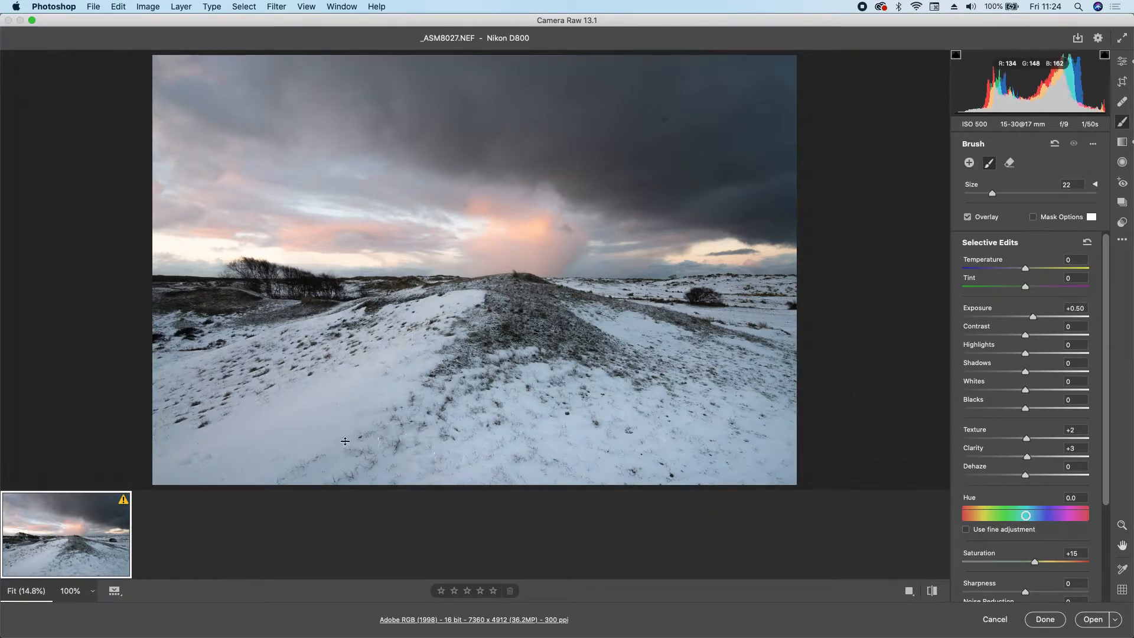
pyautogui.moveTo(298, 438)
pyautogui.mouseDown()
pyautogui.moveTo(170, 435)
pyautogui.moveTo(166, 387)
pyautogui.moveTo(223, 376)
pyautogui.mouseUp()
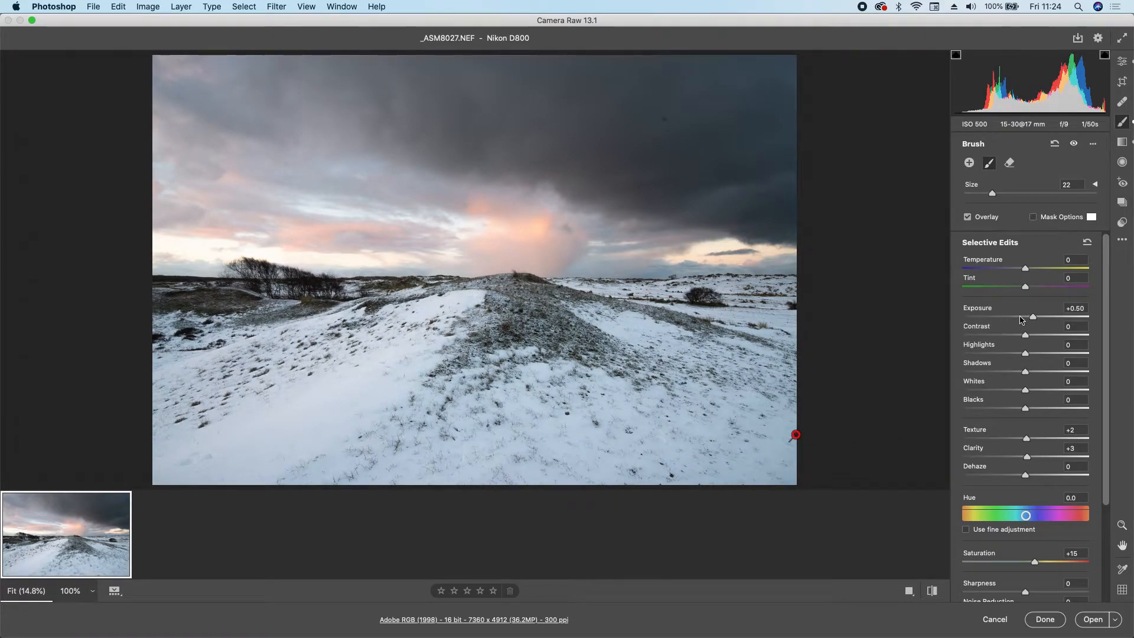
# - Set the brush adjustment's Exposure to +0.80 and erase it from the clipped sky above the trees at left
pyautogui.moveTo(1034, 319); pyautogui.dragTo(1040, 317)
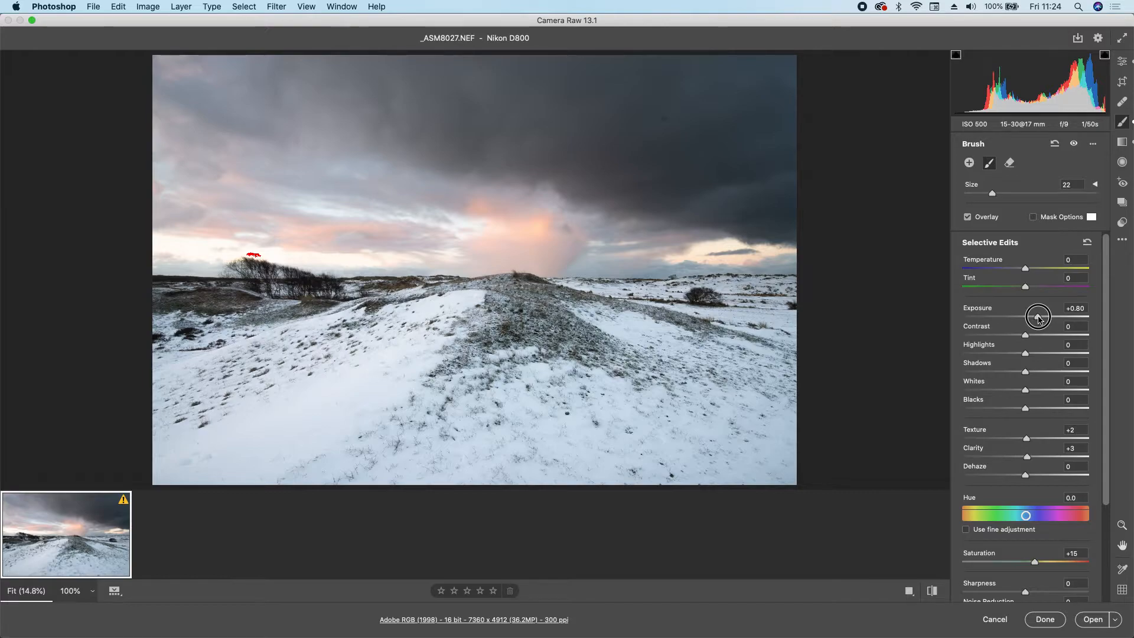
pyautogui.click(1039, 317)
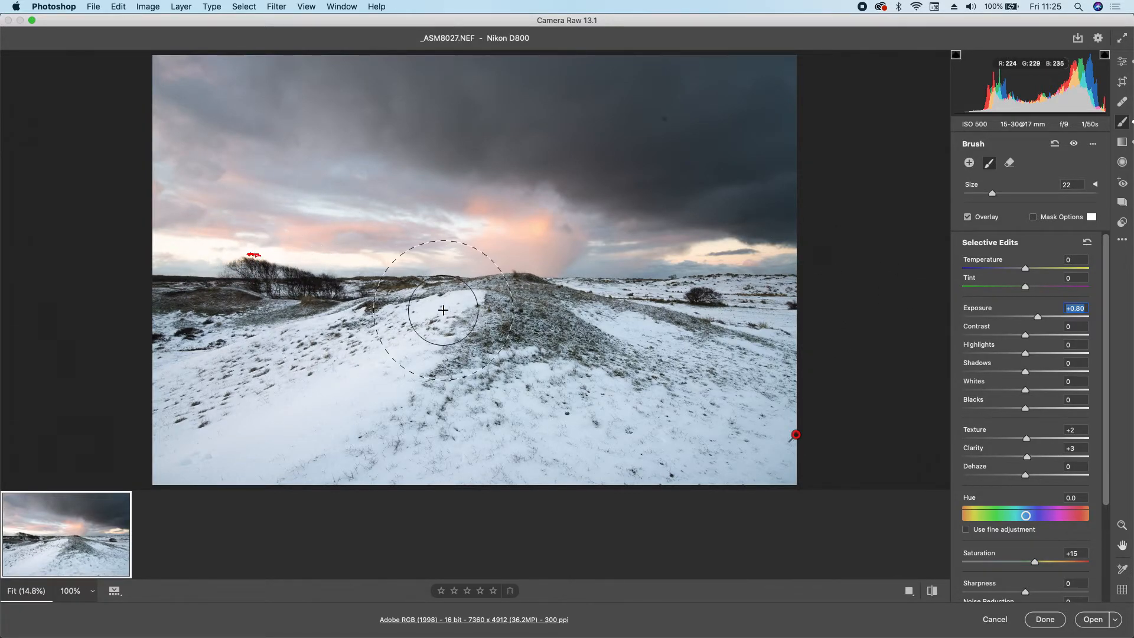
pyautogui.click(1010, 163)
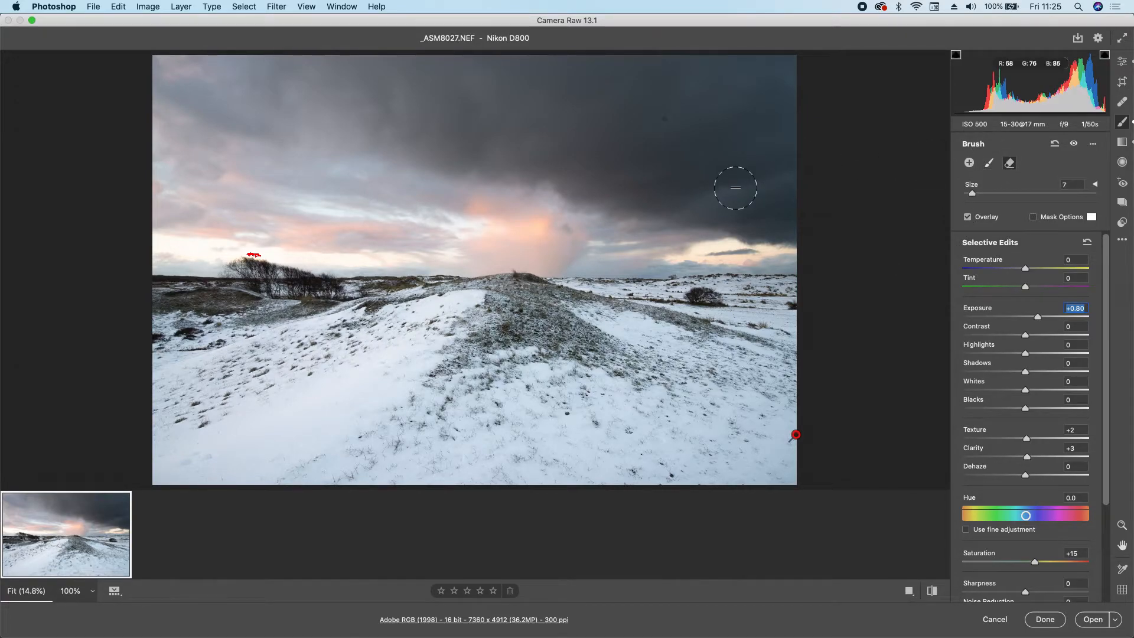
pyautogui.moveTo(249, 246); pyautogui.dragTo(213, 235)
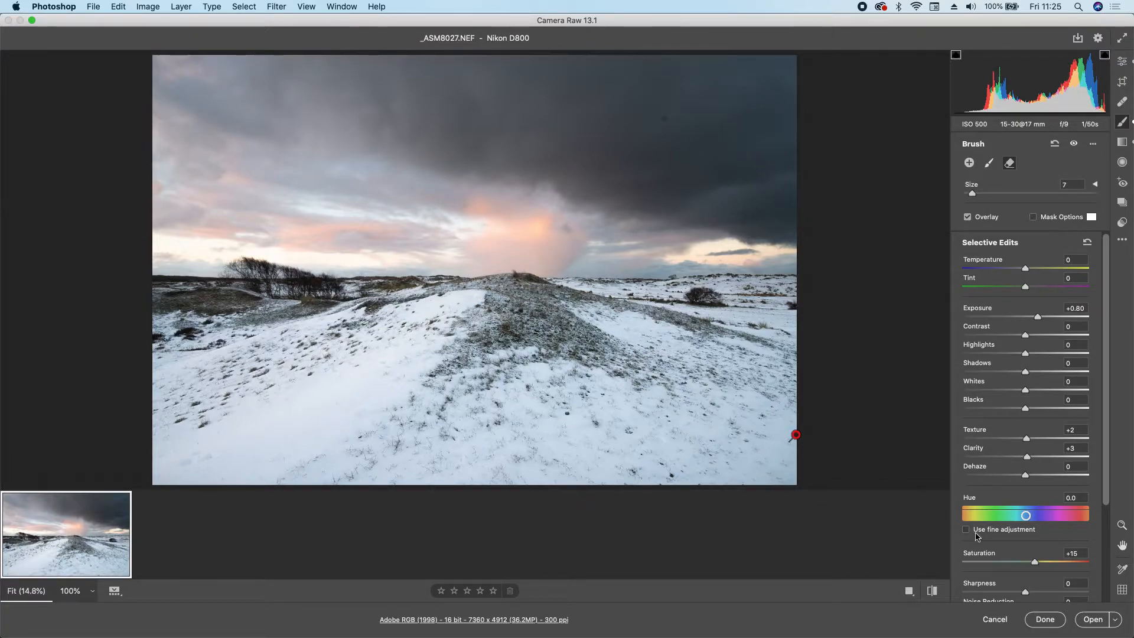
# - Open the raw photo in Photoshop and remove the dark spot in the upper-right clouds with the Spot Healing Brush
pyautogui.click(1092, 623)
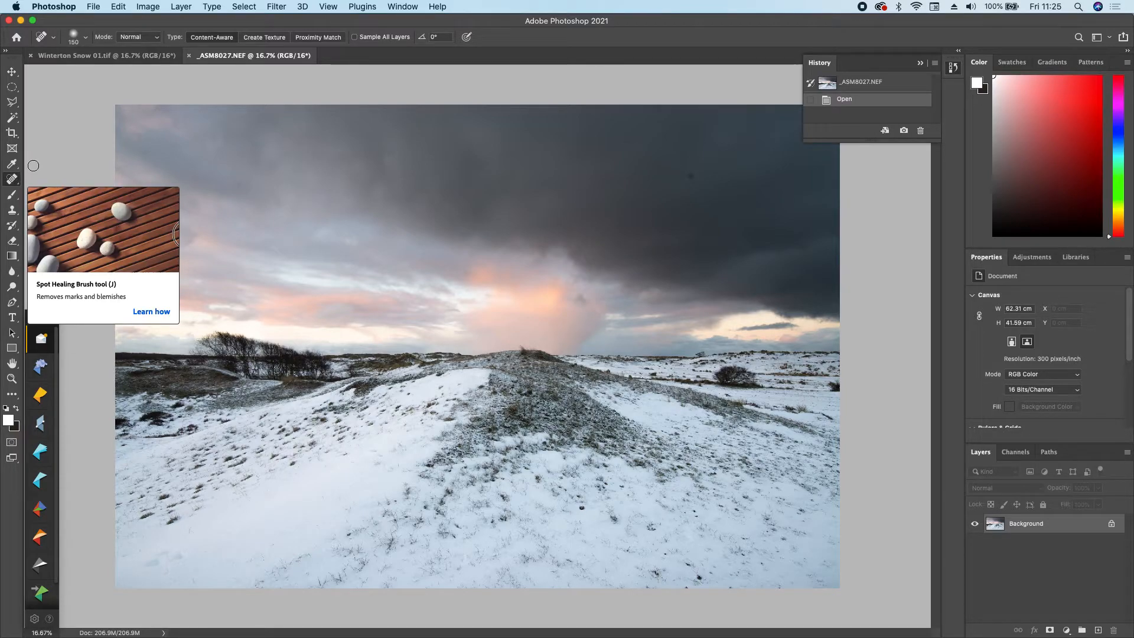
pyautogui.click(690, 176)
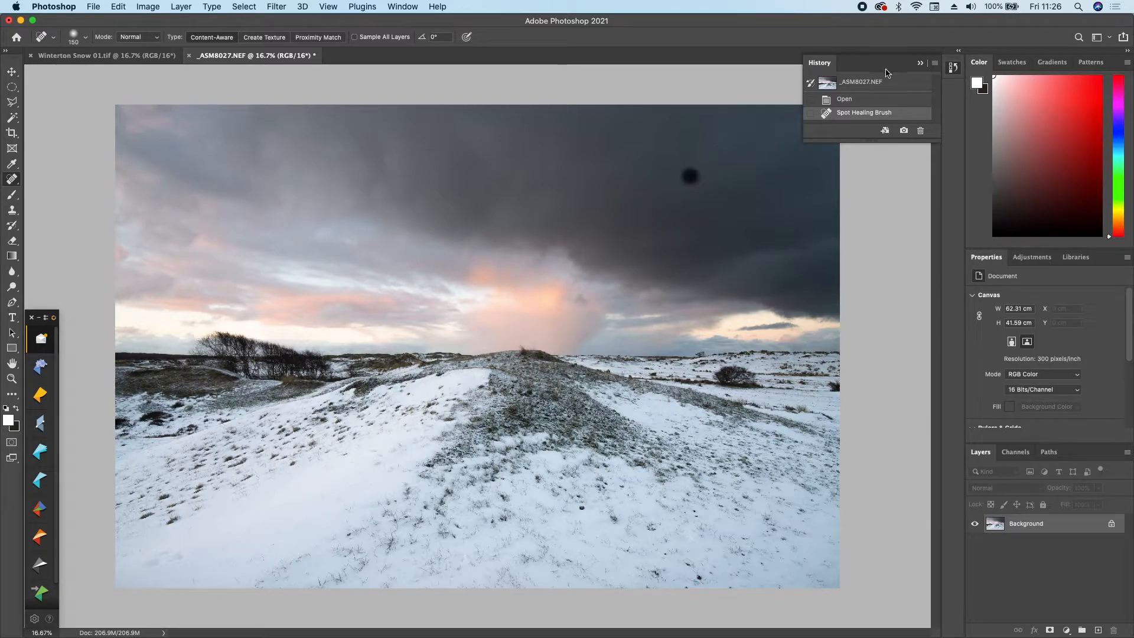
pyautogui.click(864, 101)
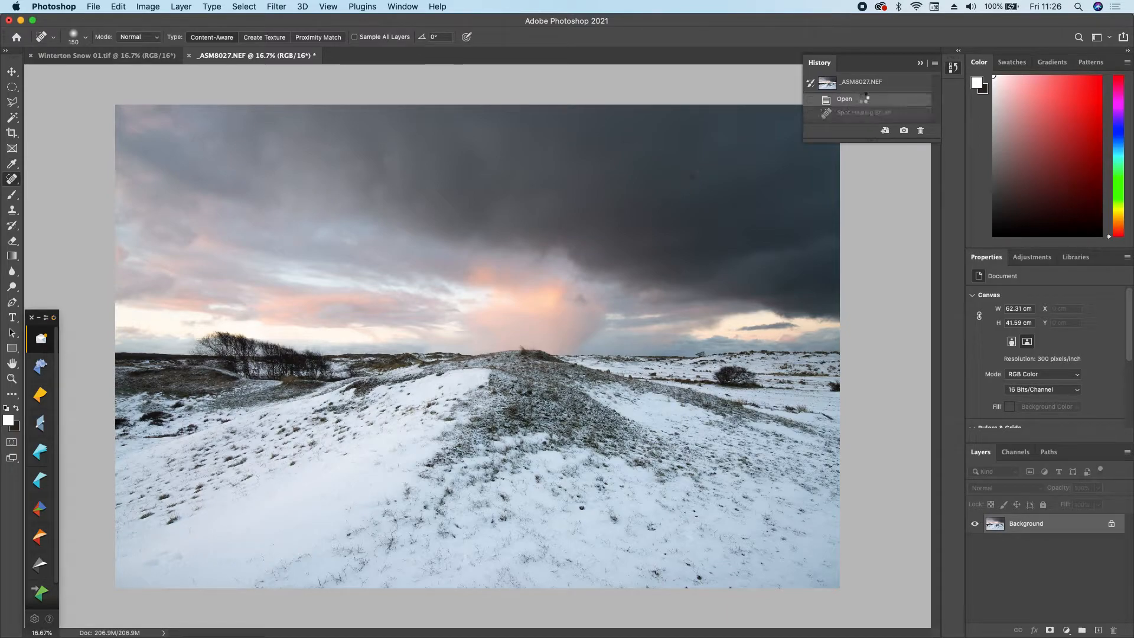
pyautogui.click(862, 113)
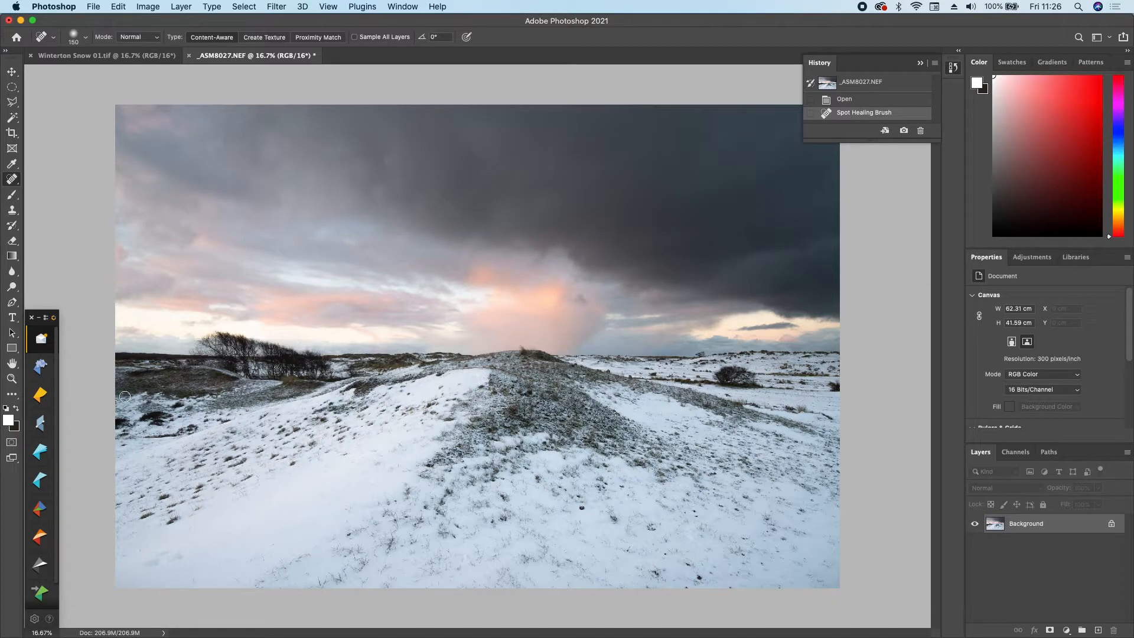
# - Apply the Viveza 2 filter to the photo with global Structure raised to about 58%
pyautogui.click(40, 397)
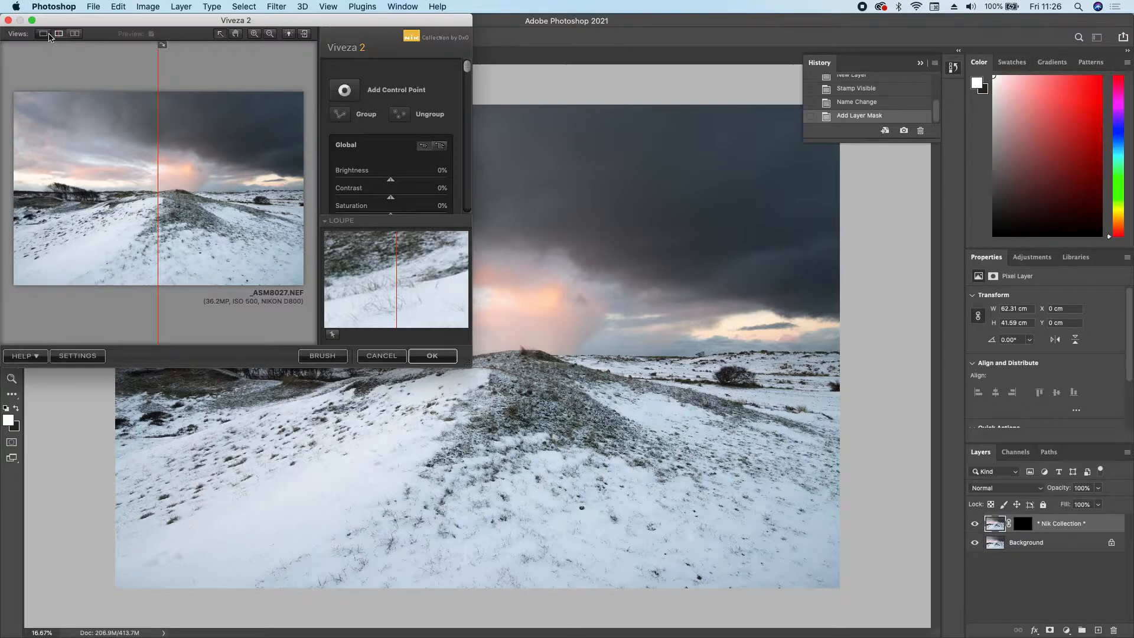
pyautogui.click(32, 21)
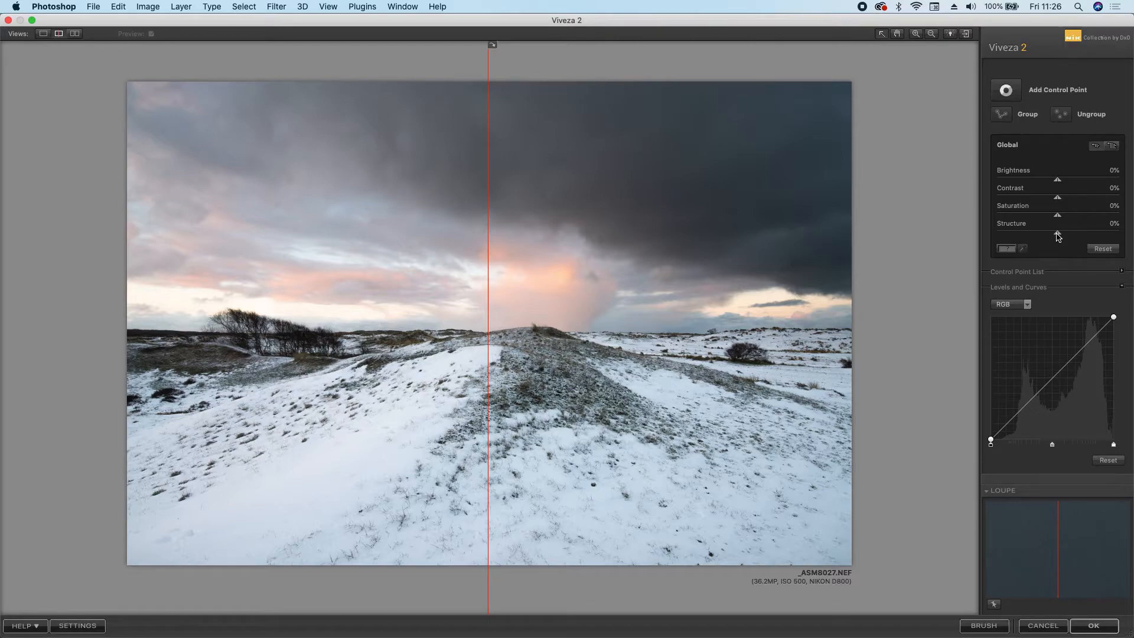
pyautogui.moveTo(1057, 236); pyautogui.dragTo(1093, 234)
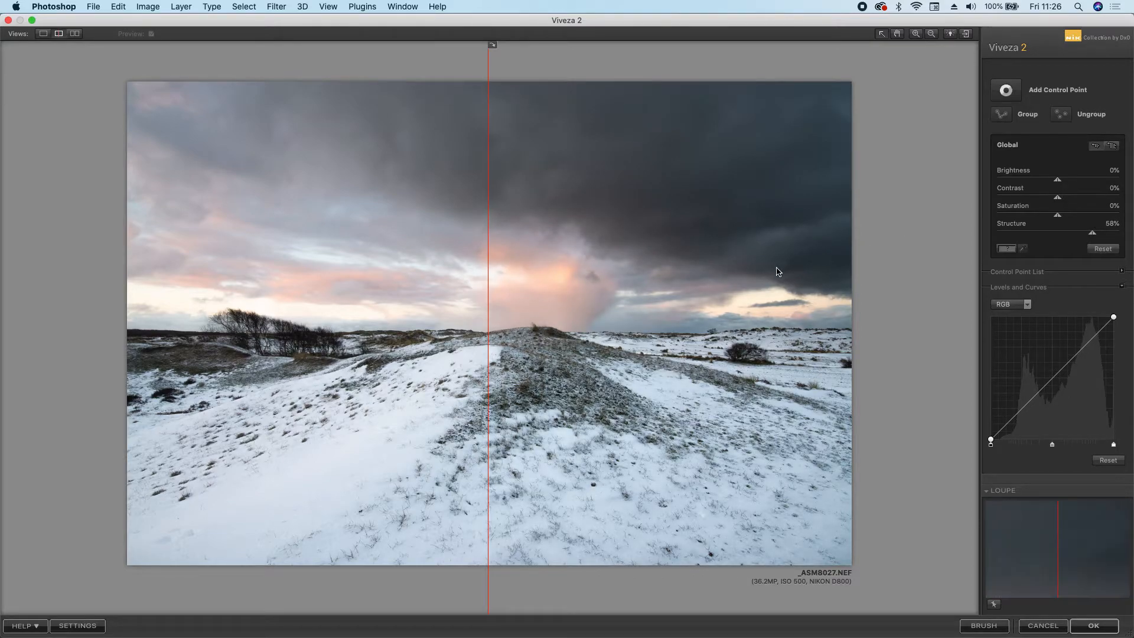
pyautogui.moveTo(488, 322)
pyautogui.mouseDown()
pyautogui.moveTo(339, 334)
pyautogui.moveTo(752, 285)
pyautogui.moveTo(305, 319)
pyautogui.moveTo(375, 329)
pyautogui.moveTo(261, 325)
pyautogui.moveTo(459, 334)
pyautogui.moveTo(648, 301)
pyautogui.moveTo(476, 328)
pyautogui.mouseUp()
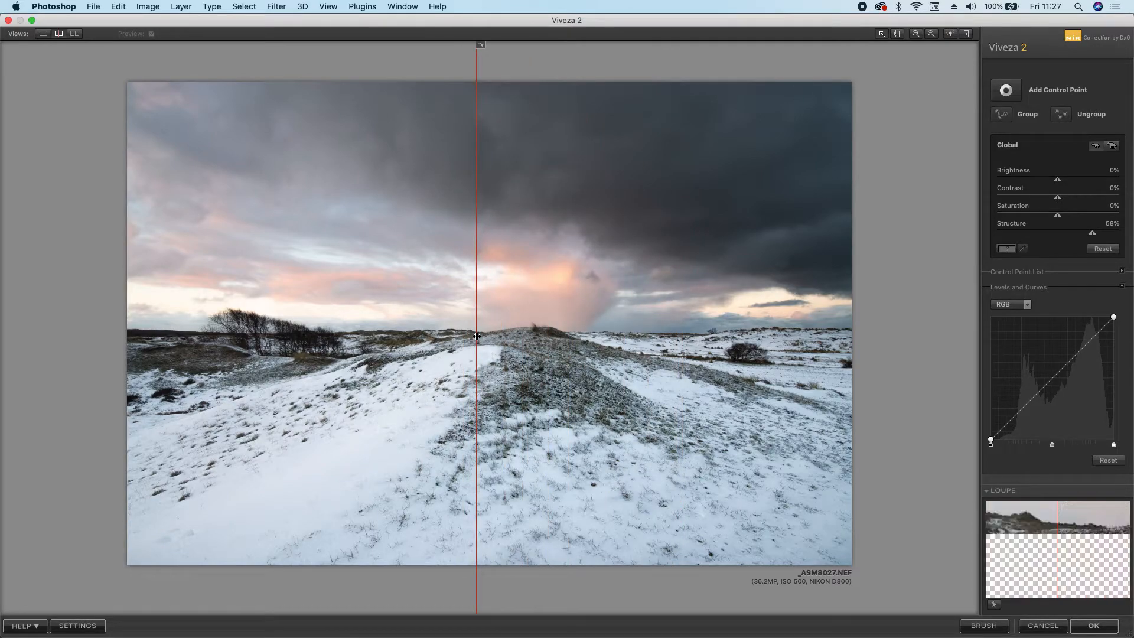
pyautogui.moveTo(1092, 235); pyautogui.dragTo(1094, 237)
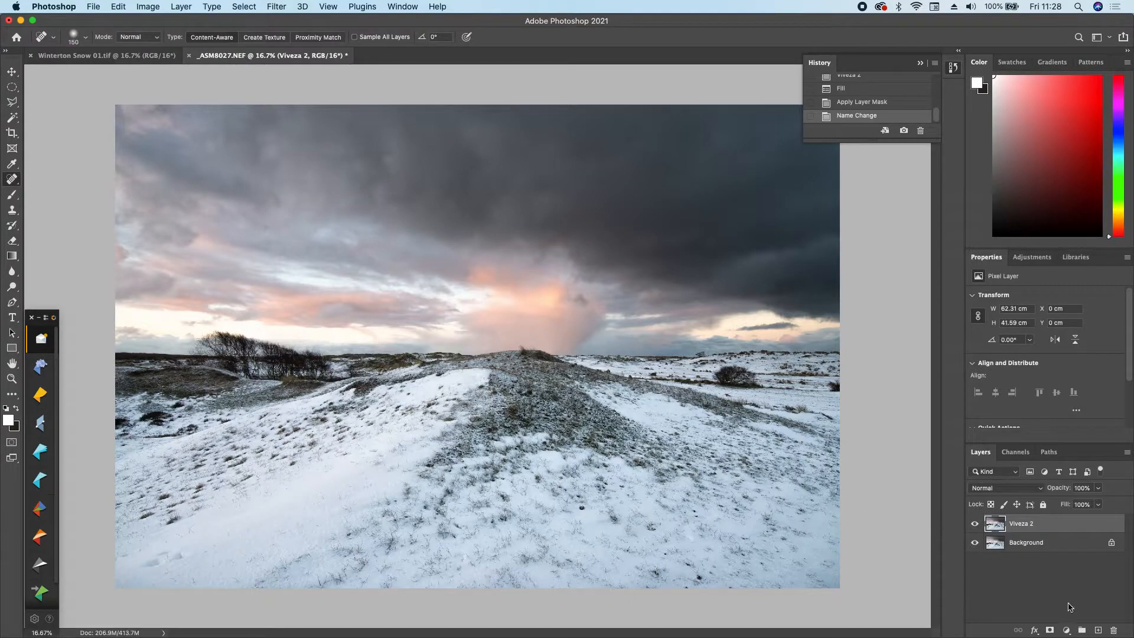
# - Add a layer mask to the Viveza 2 layer and paint black over the snowy foreground with a large soft brush
pyautogui.click(1048, 630)
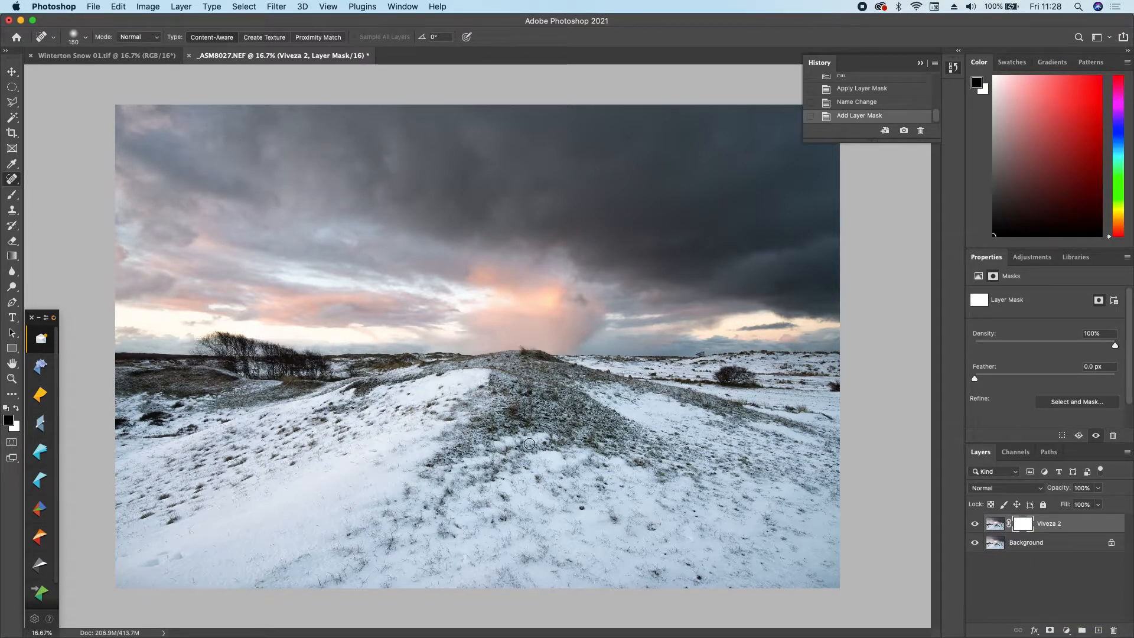
pyautogui.click(11, 195)
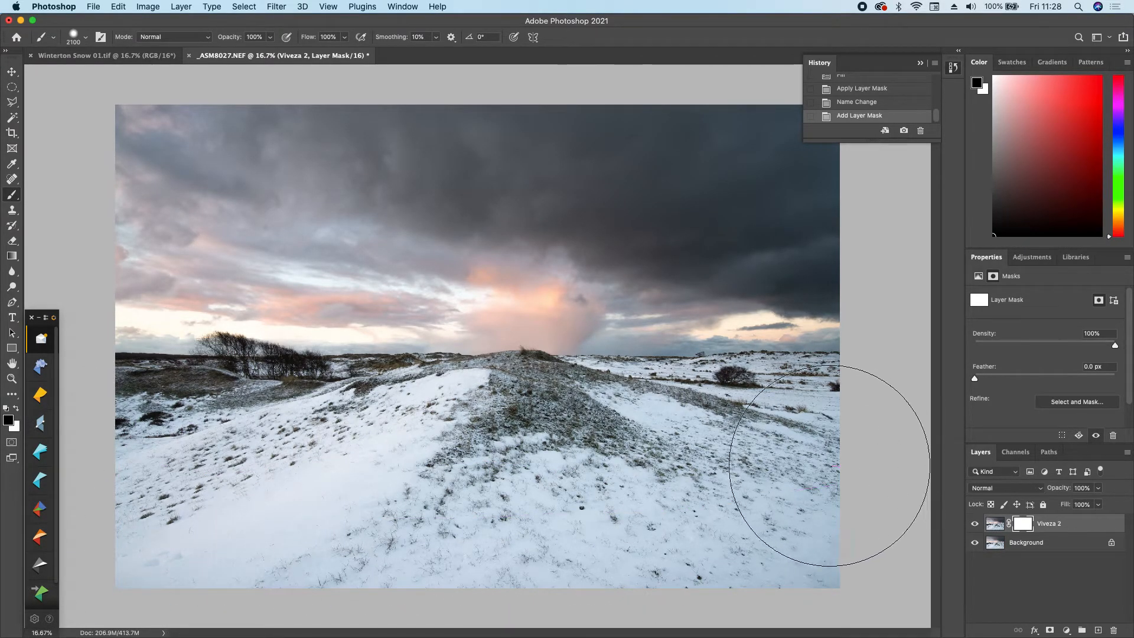
pyautogui.moveTo(520, 473); pyautogui.dragTo(349, 483)
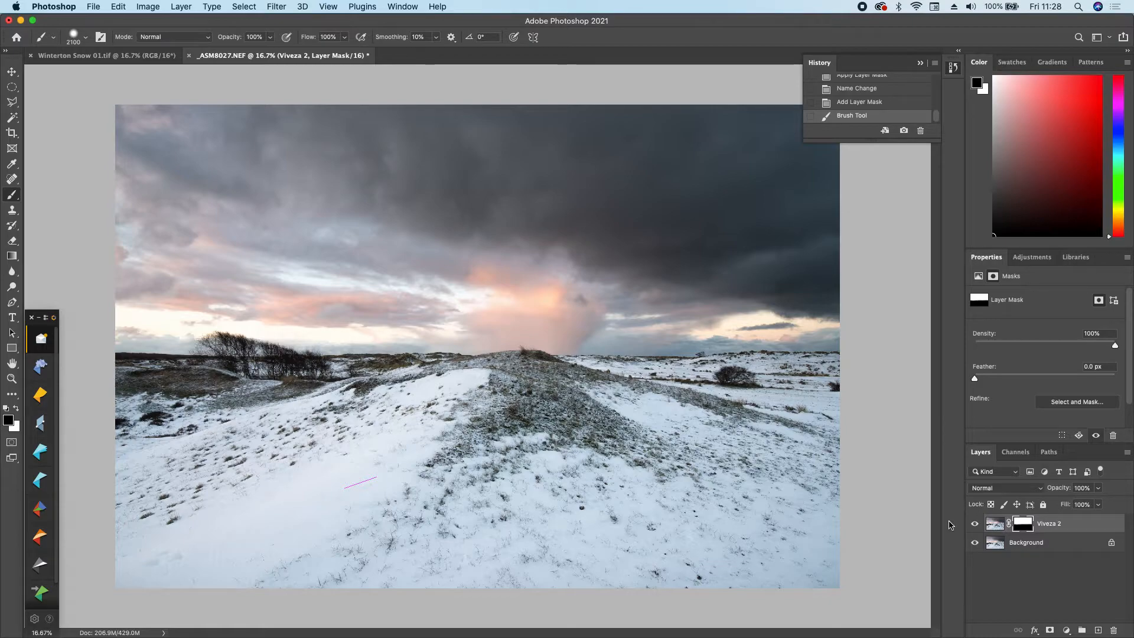
# - Set the Viveza 2 layer's opacity to 99% and compare the photo with the layer hidden and shown
pyautogui.click(1071, 491)
pyautogui.moveTo(1071, 491)
pyautogui.mouseDown()
pyautogui.moveTo(1013, 493)
pyautogui.moveTo(1098, 480)
pyautogui.moveTo(936, 506)
pyautogui.moveTo(1060, 505)
pyautogui.mouseUp()
pyautogui.click(973, 524)
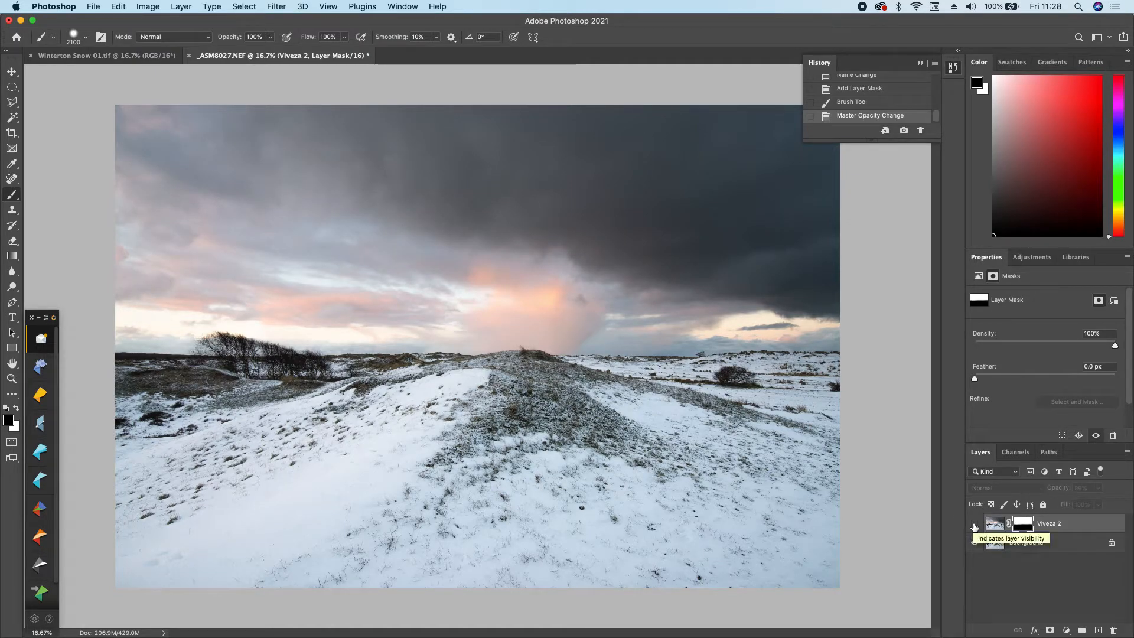
pyautogui.click(975, 525)
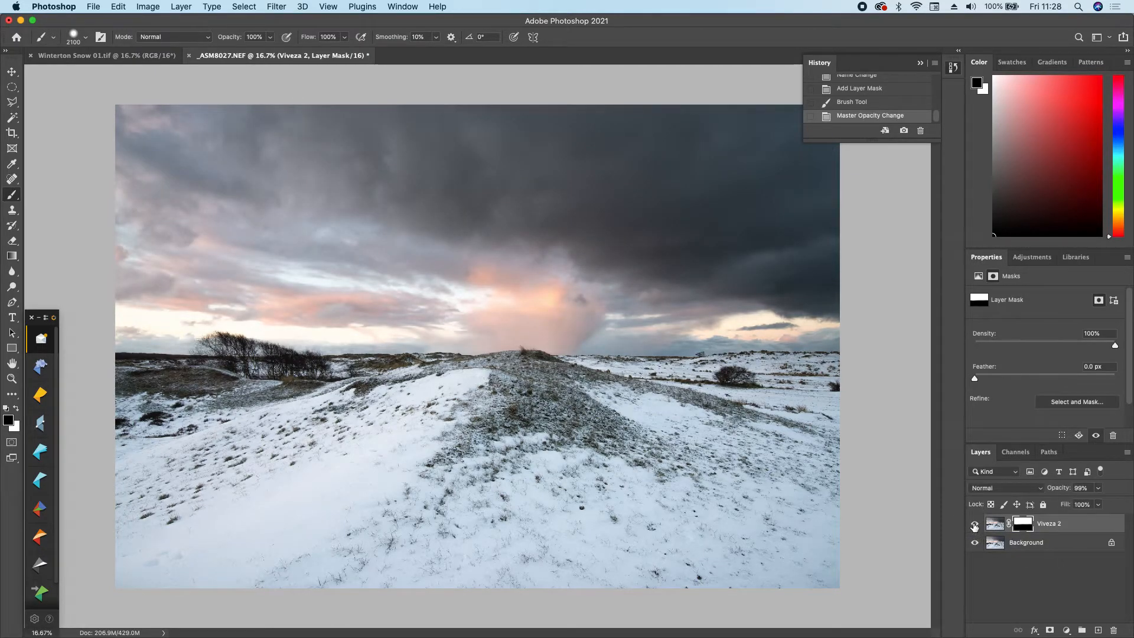
# - Switch to Winterton Snow 01.tif and select the sky by masking the snowy foreground in Quick Mask mode with the large soft brush
pyautogui.click(974, 525)
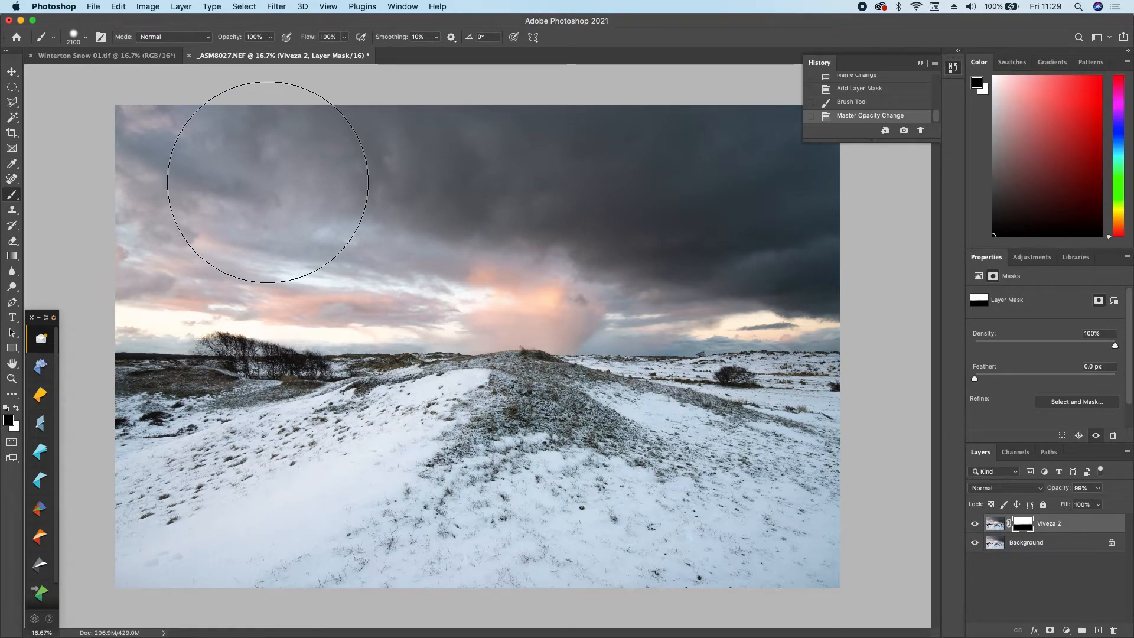
pyautogui.click(86, 56)
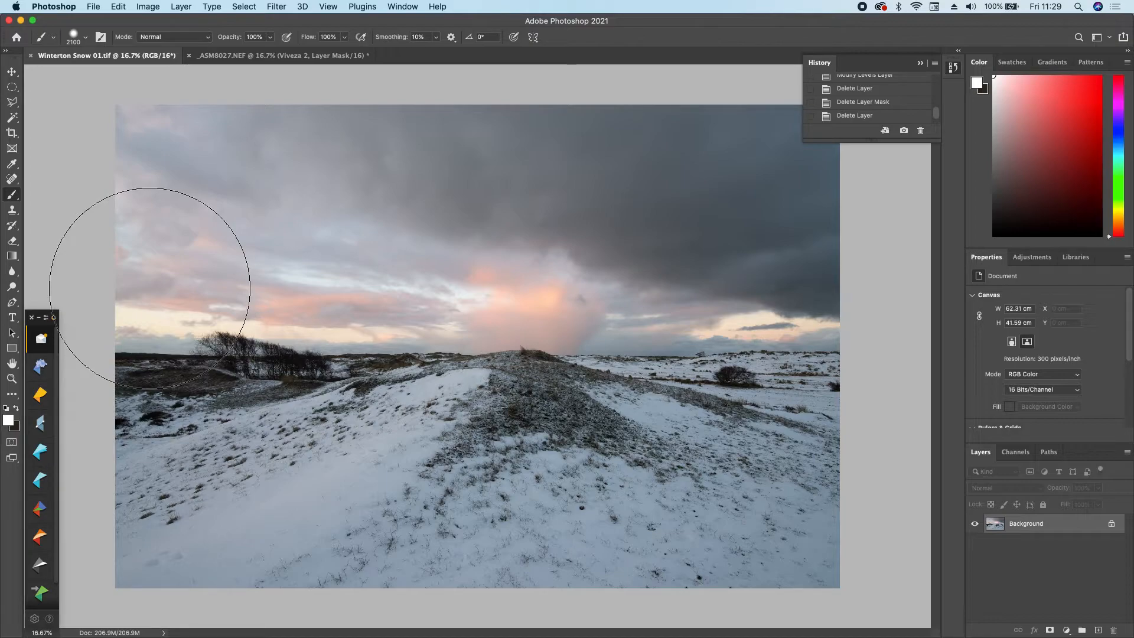
pyautogui.click(11, 443)
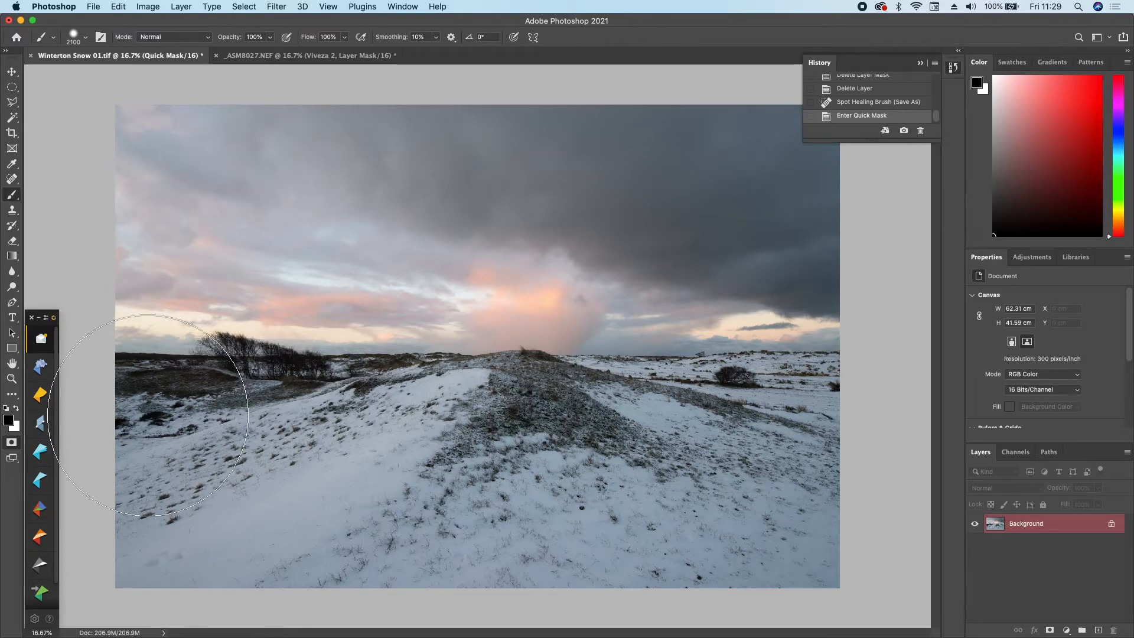
pyautogui.moveTo(155, 517)
pyautogui.mouseDown()
pyautogui.moveTo(506, 536)
pyautogui.moveTo(826, 506)
pyautogui.moveTo(835, 463)
pyautogui.moveTo(544, 473)
pyautogui.moveTo(114, 450)
pyautogui.moveTo(228, 463)
pyautogui.moveTo(793, 453)
pyautogui.moveTo(835, 455)
pyautogui.moveTo(835, 466)
pyautogui.mouseUp()
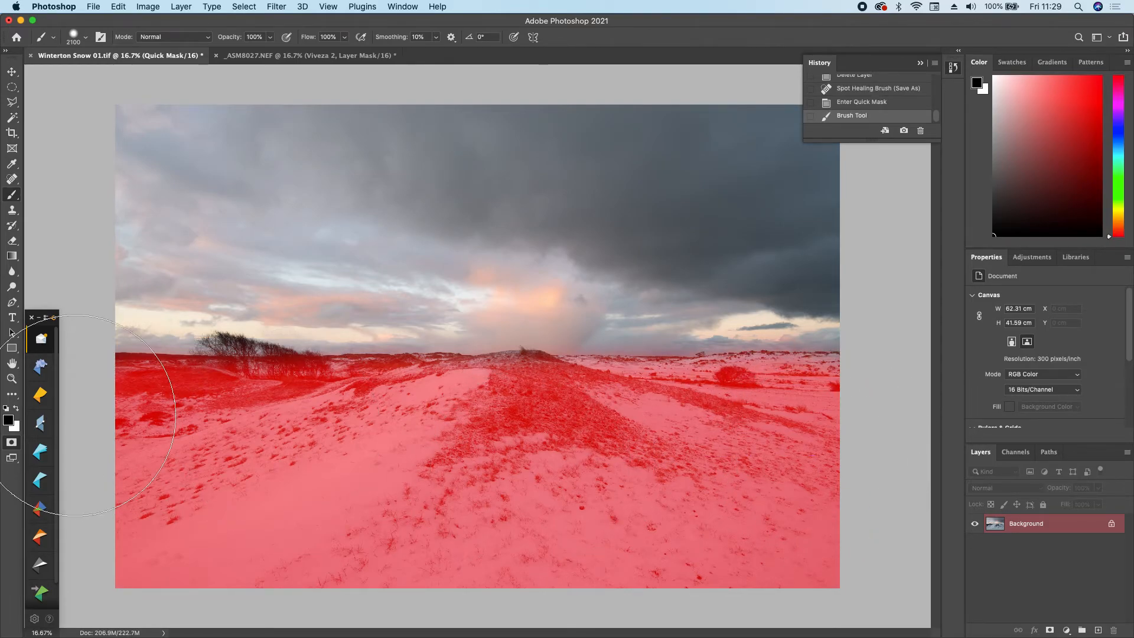
pyautogui.click(12, 443)
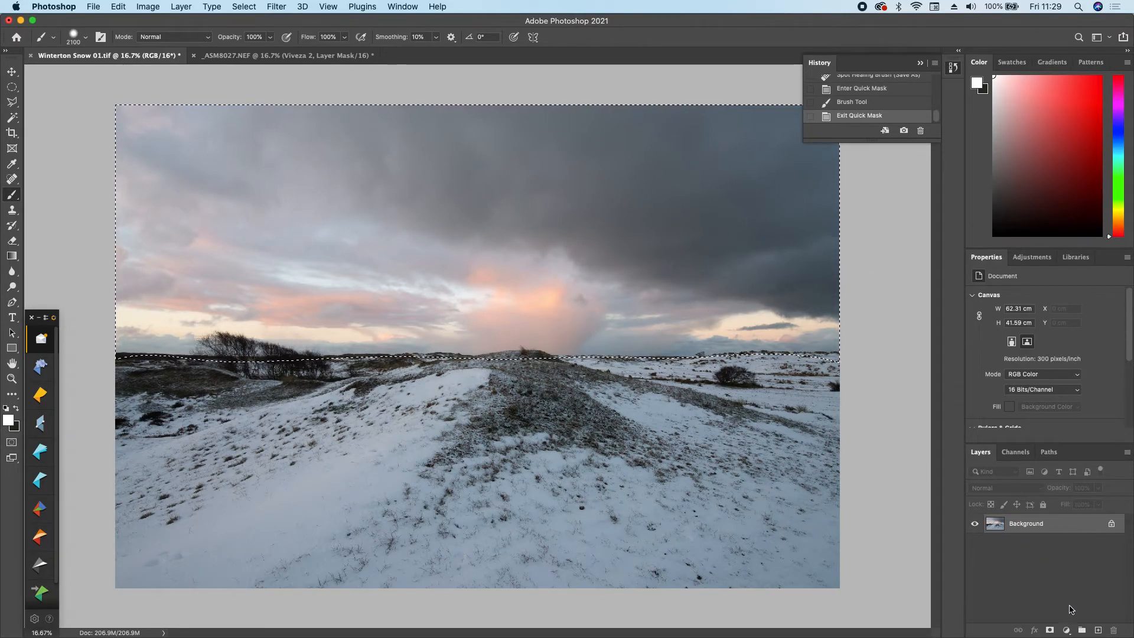
# - Add a Levels adjustment layer for the selected sky with the black input level at 20 and the white at 250
pyautogui.click(1066, 630)
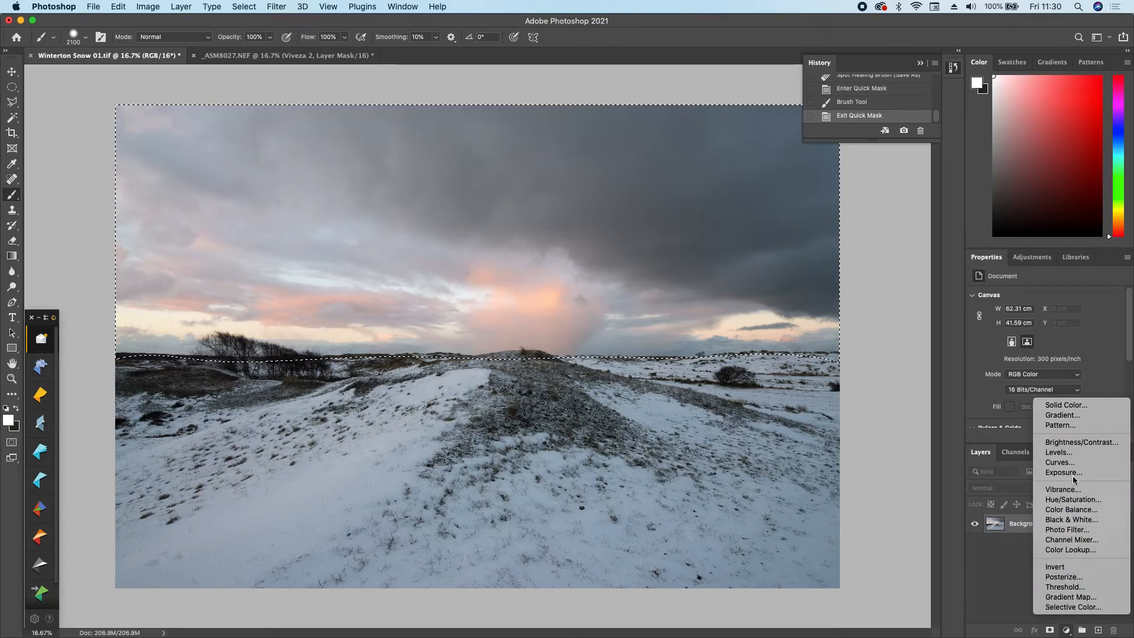
pyautogui.click(1072, 452)
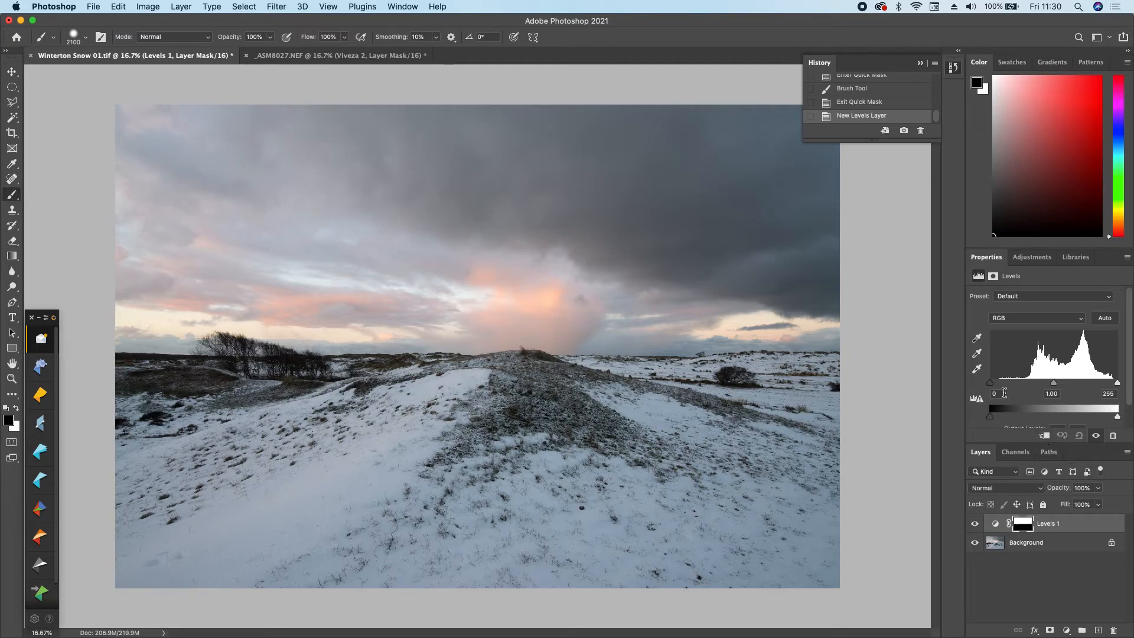
pyautogui.moveTo(991, 384)
pyautogui.mouseDown()
pyautogui.moveTo(1010, 384)
pyautogui.moveTo(984, 387)
pyautogui.moveTo(999, 385)
pyautogui.mouseUp()
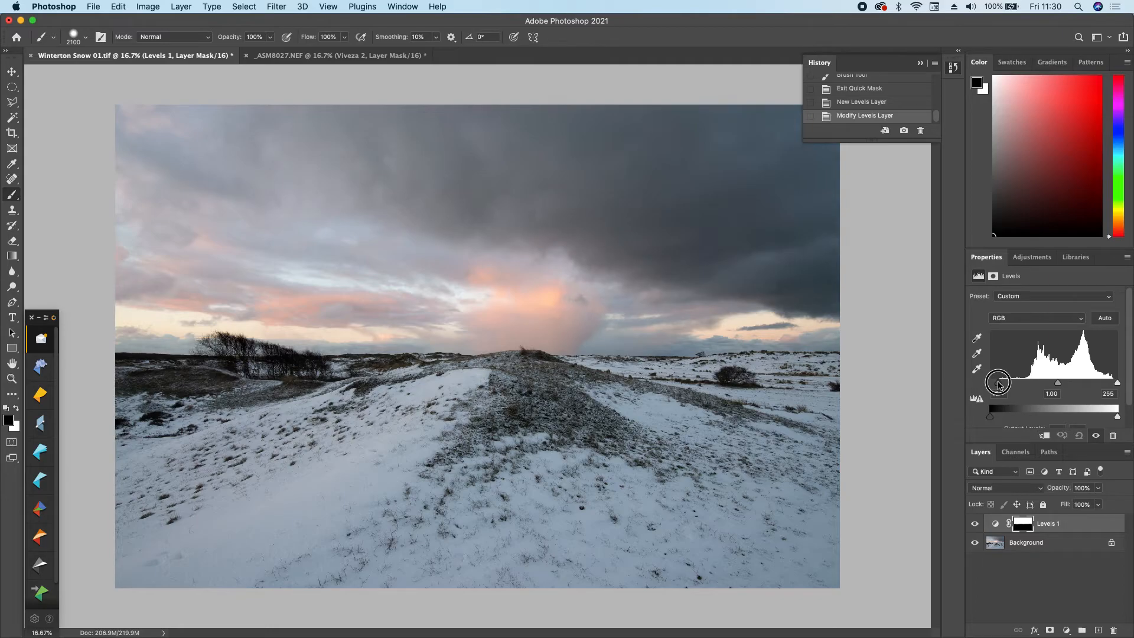
pyautogui.moveTo(1118, 386); pyautogui.dragTo(1115, 385)
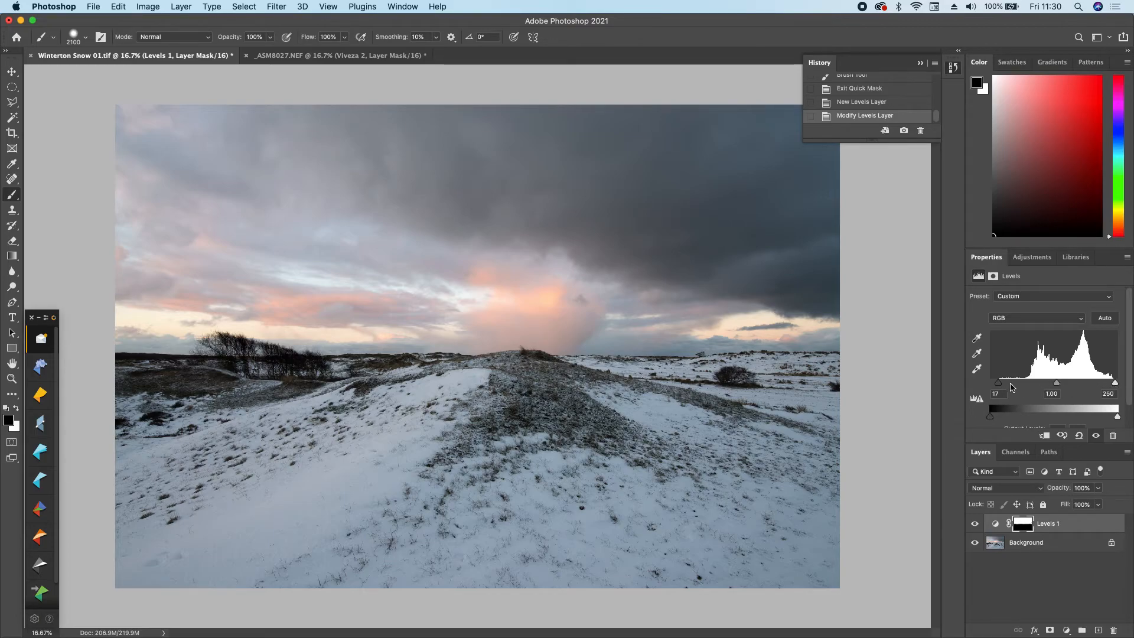
pyautogui.moveTo(999, 385); pyautogui.dragTo(1001, 387)
# - Reselect the sky and invert the selection so it covers the snowy foreground
pyautogui.click(247, 7)
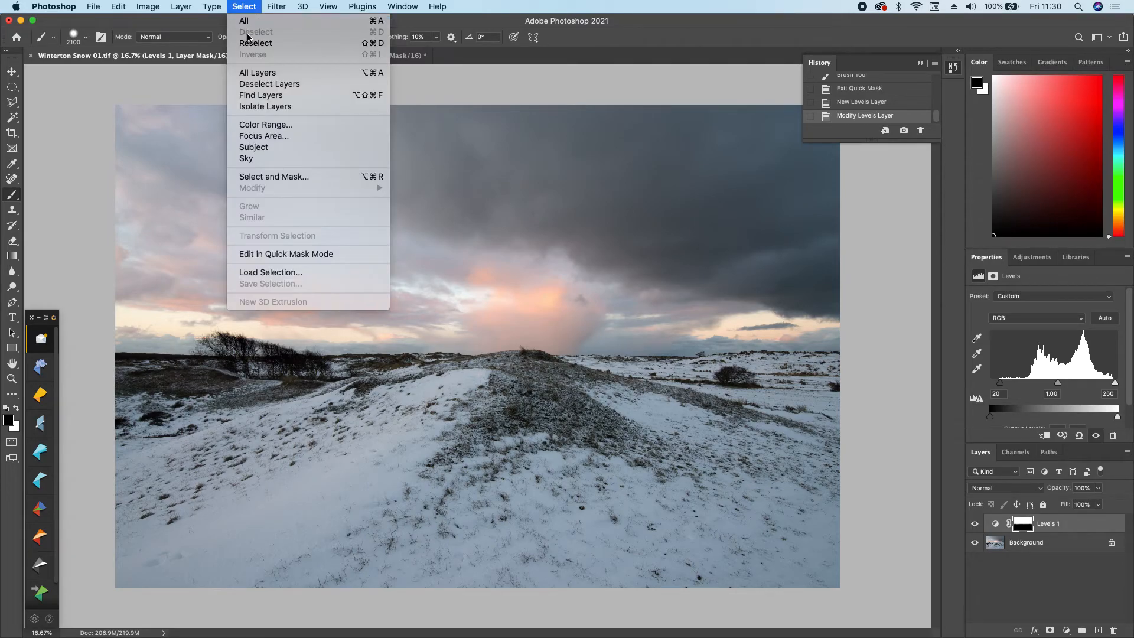
pyautogui.click(247, 46)
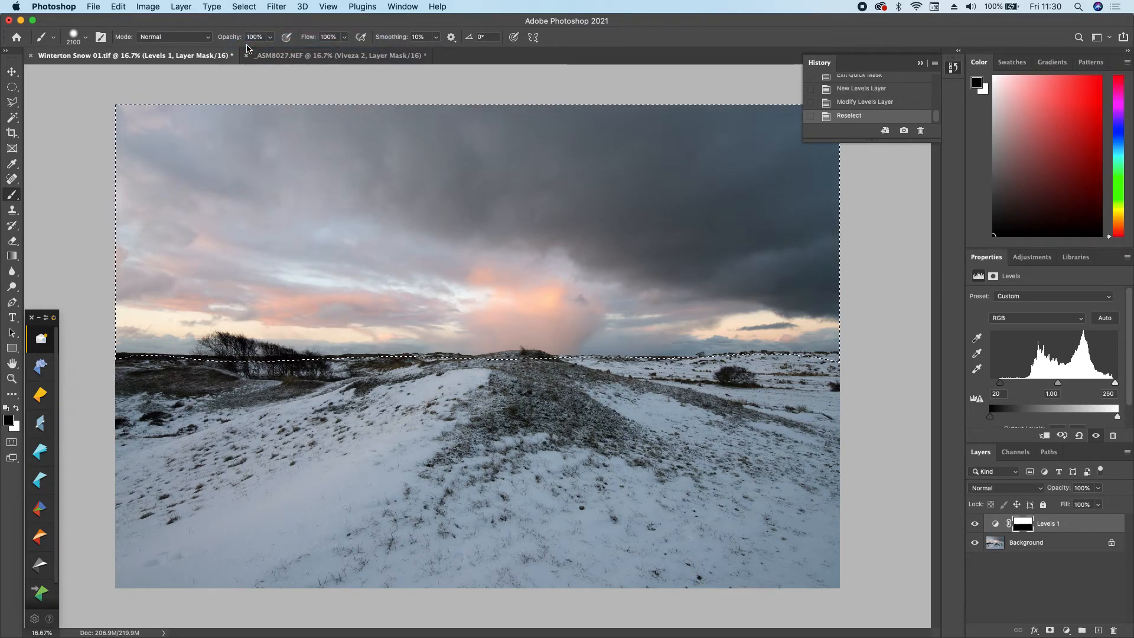
pyautogui.click(244, 9)
pyautogui.click(247, 54)
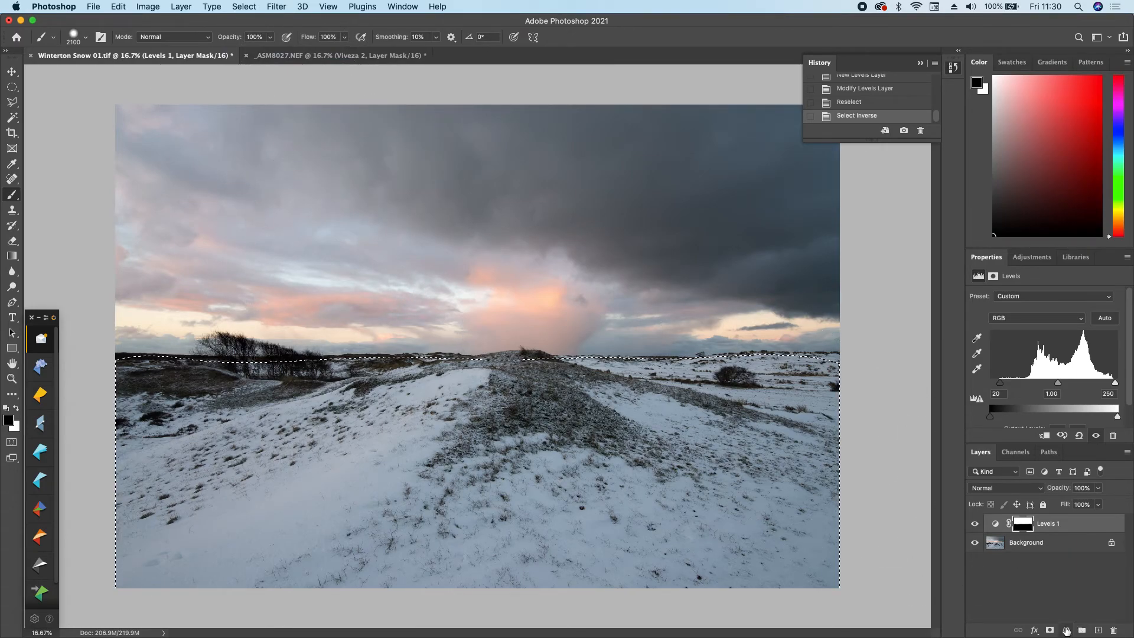
# - Add a second Levels adjustment layer for the selected foreground with the white input level at 204
pyautogui.click(1066, 630)
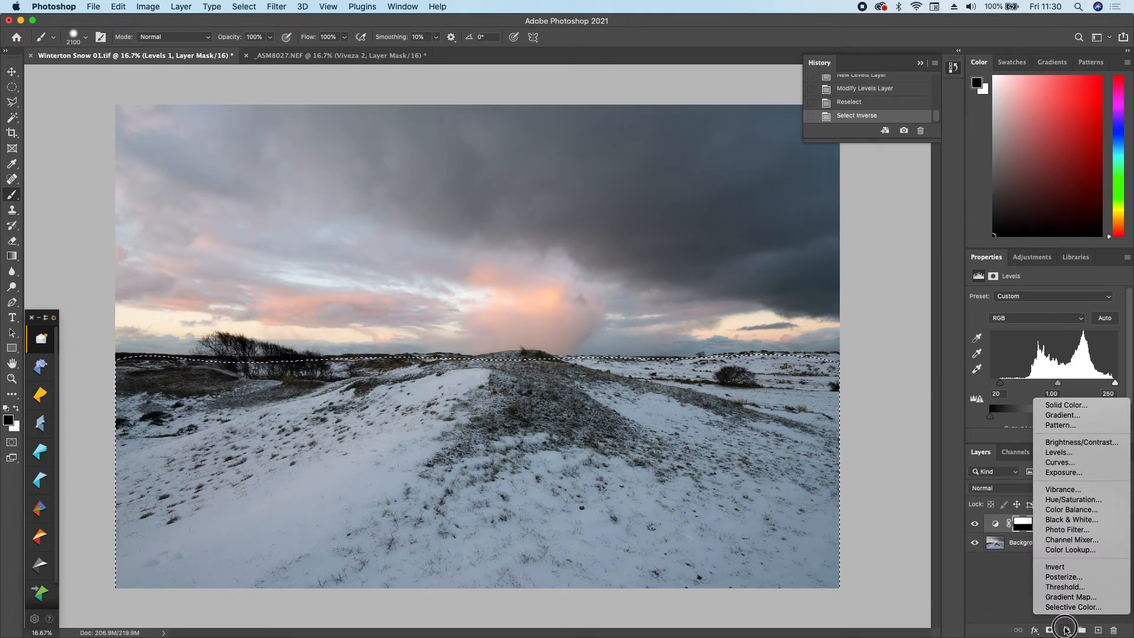
pyautogui.click(1073, 453)
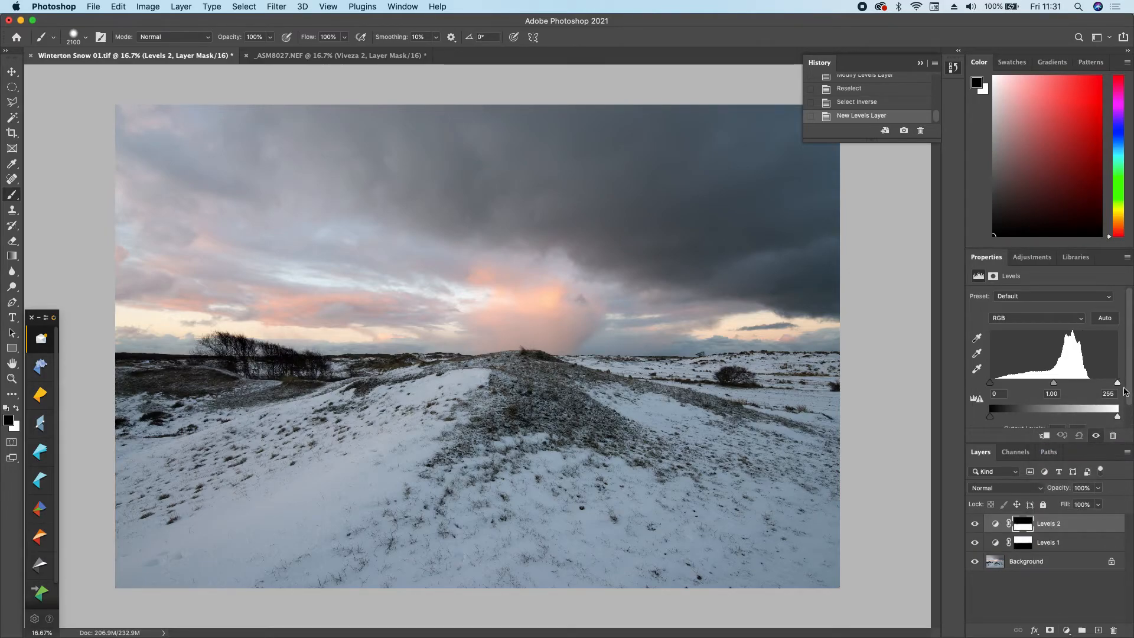
pyautogui.moveTo(1118, 384); pyautogui.dragTo(1096, 391)
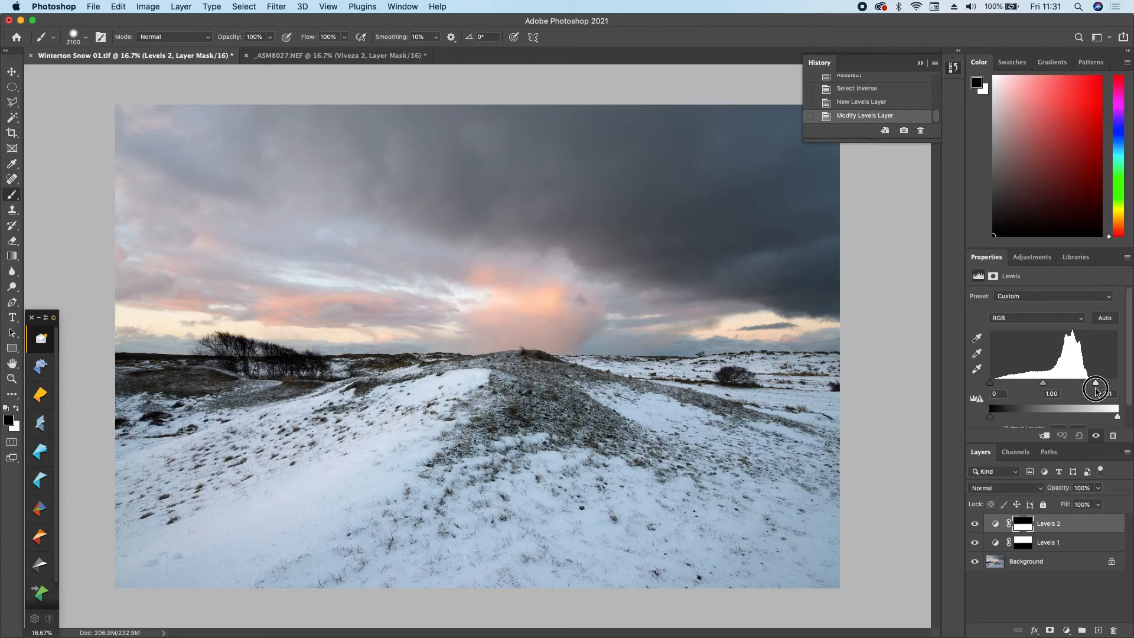
pyautogui.moveTo(1097, 390); pyautogui.dragTo(1093, 392)
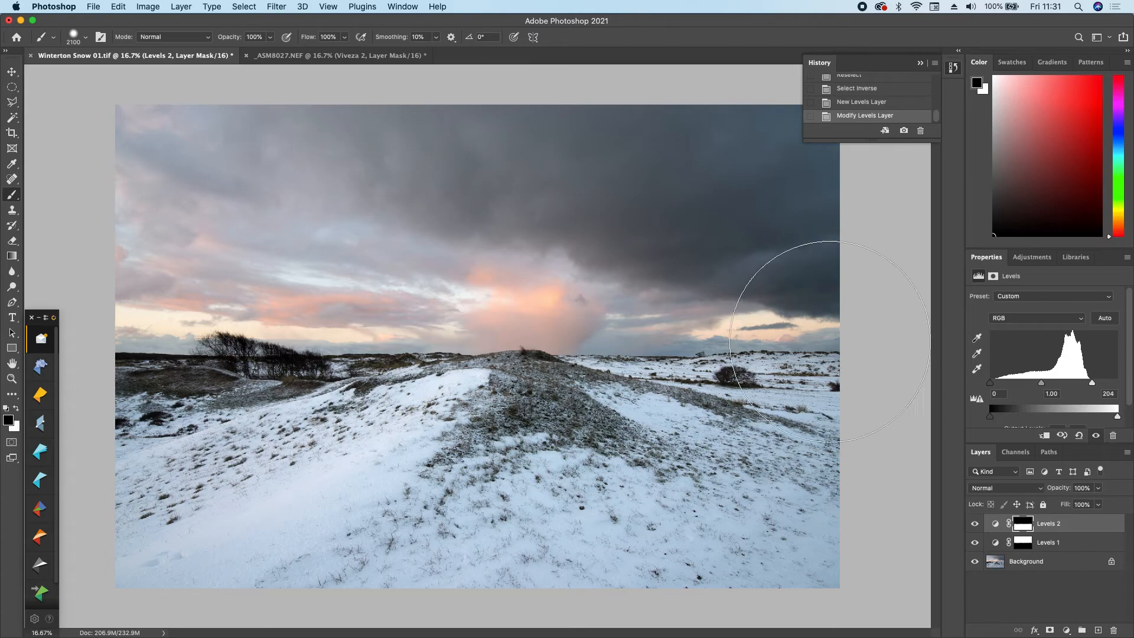
# - Compare the Levels-adjusted Winterton Snow 01.tif with the Viveza 2 version in _ASM8027.NEF by switching between the two documents
pyautogui.click(327, 56)
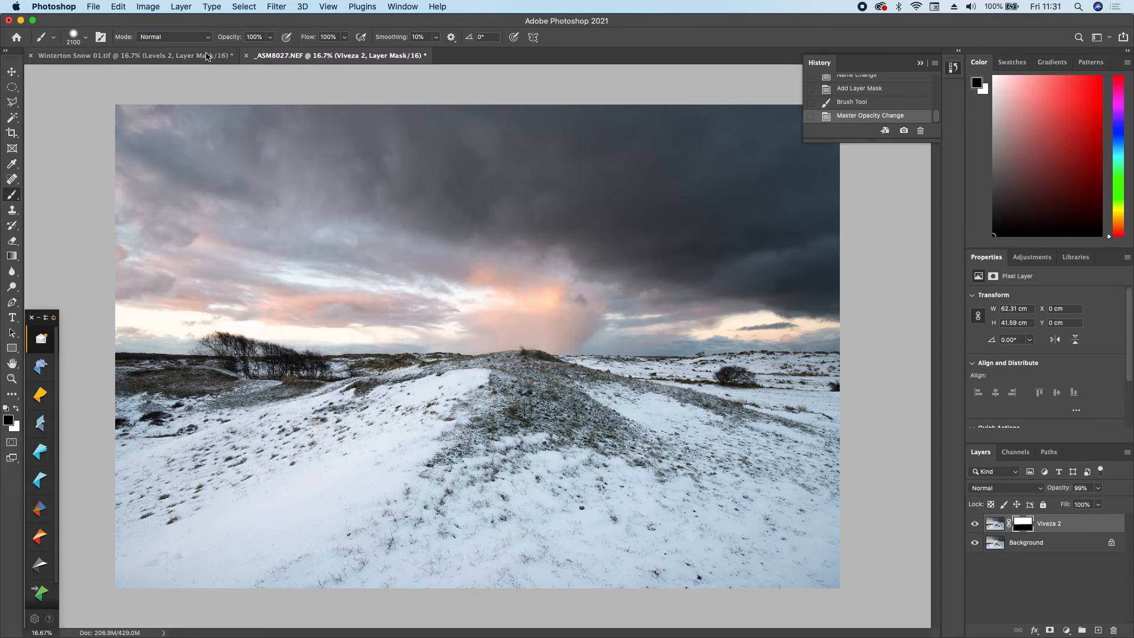
pyautogui.click(199, 56)
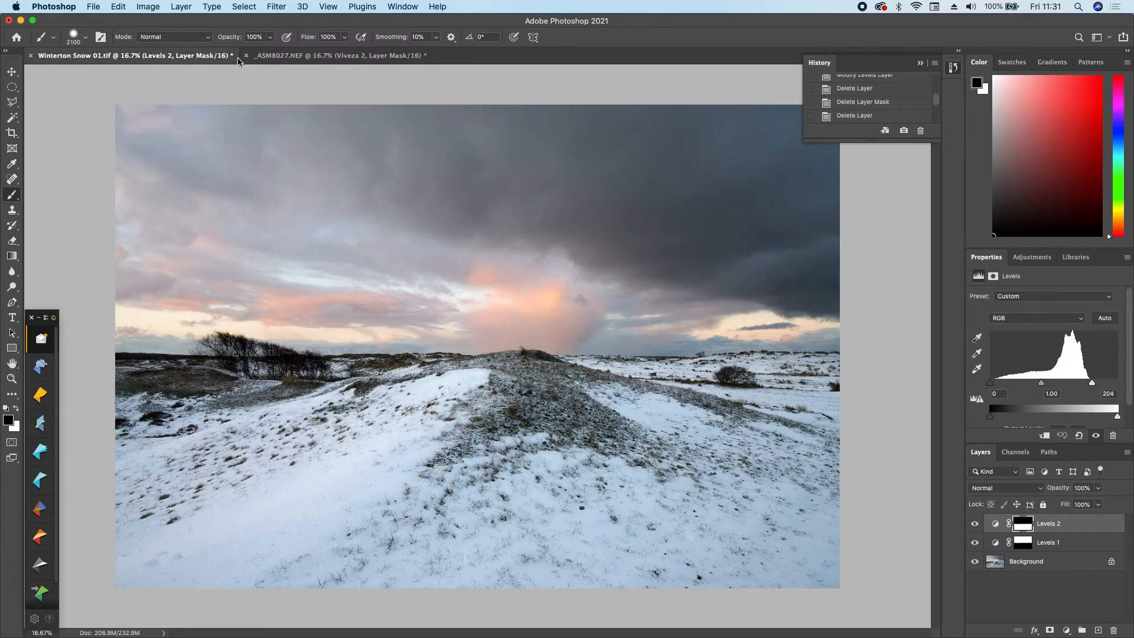
pyautogui.click(282, 59)
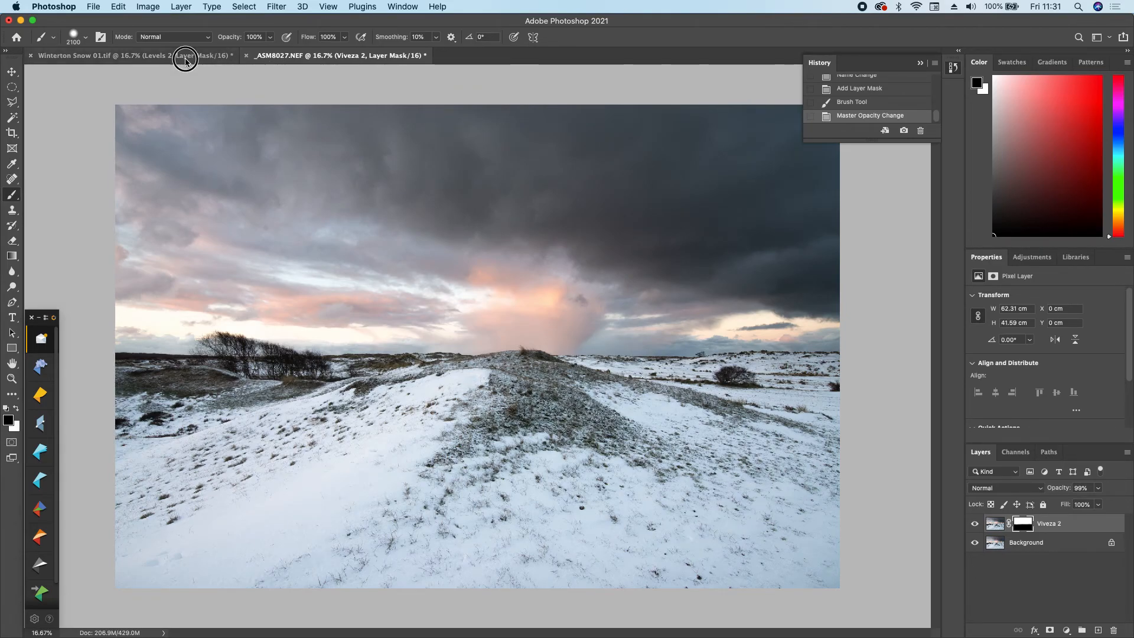
pyautogui.click(186, 58)
pyautogui.click(267, 58)
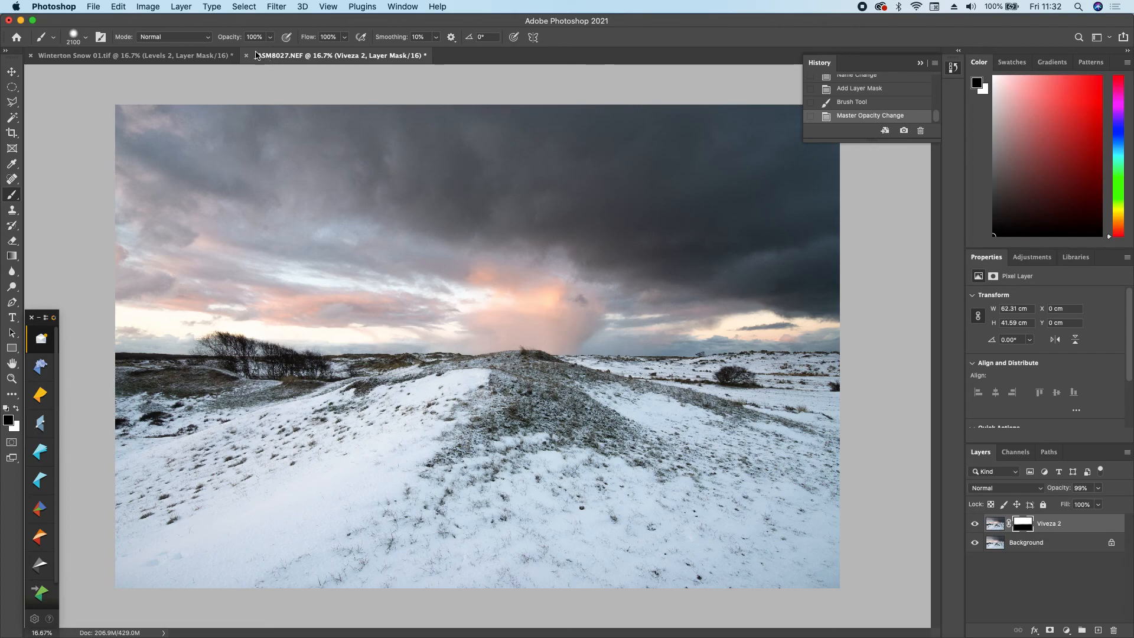
pyautogui.click(184, 60)
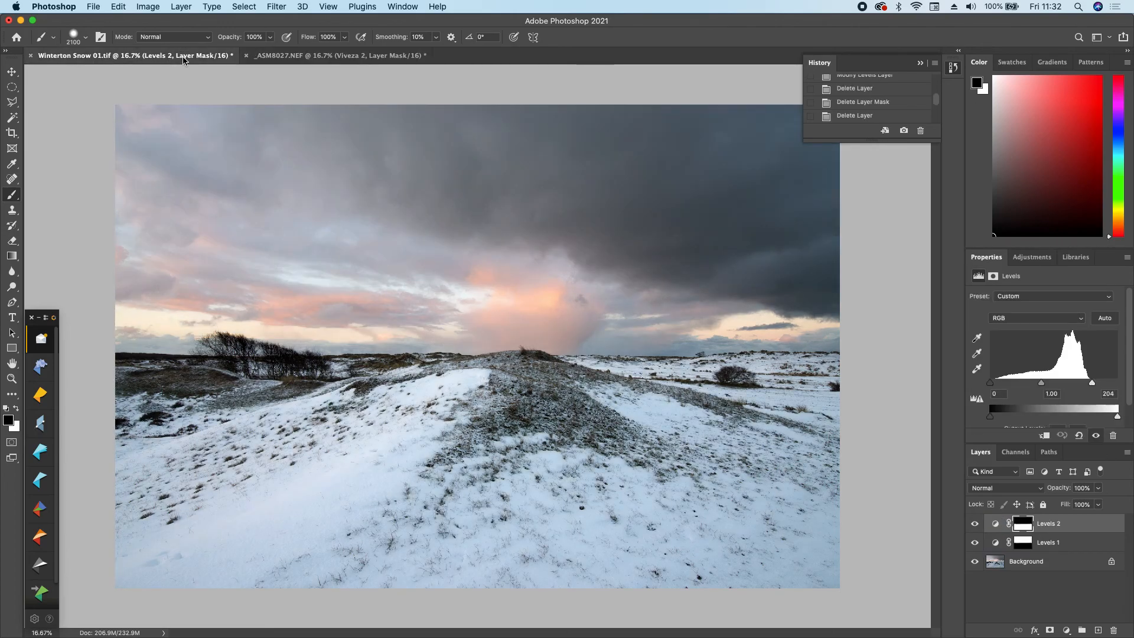